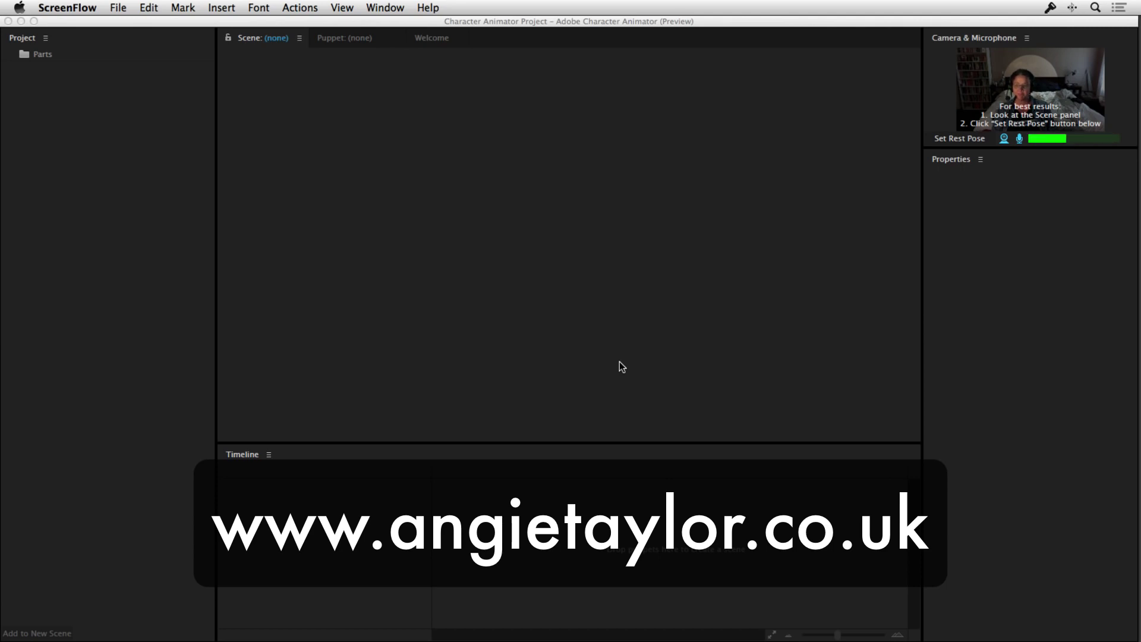
- Launch Character Animator from After Effects and open its File menu for a new puppet
{"action": "key", "text": "super+Tab"}
{"action": "key", "text": "super+Tab"}
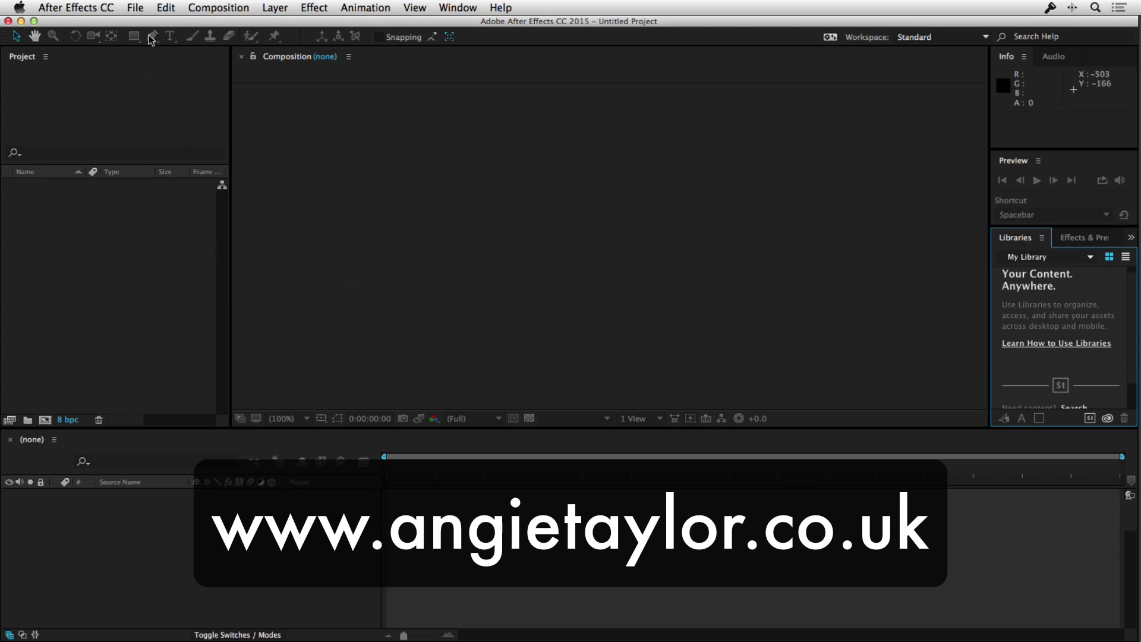
{"action": "left_click", "coordinate": [132, 8]}
{"action": "left_click", "coordinate": [174, 81]}
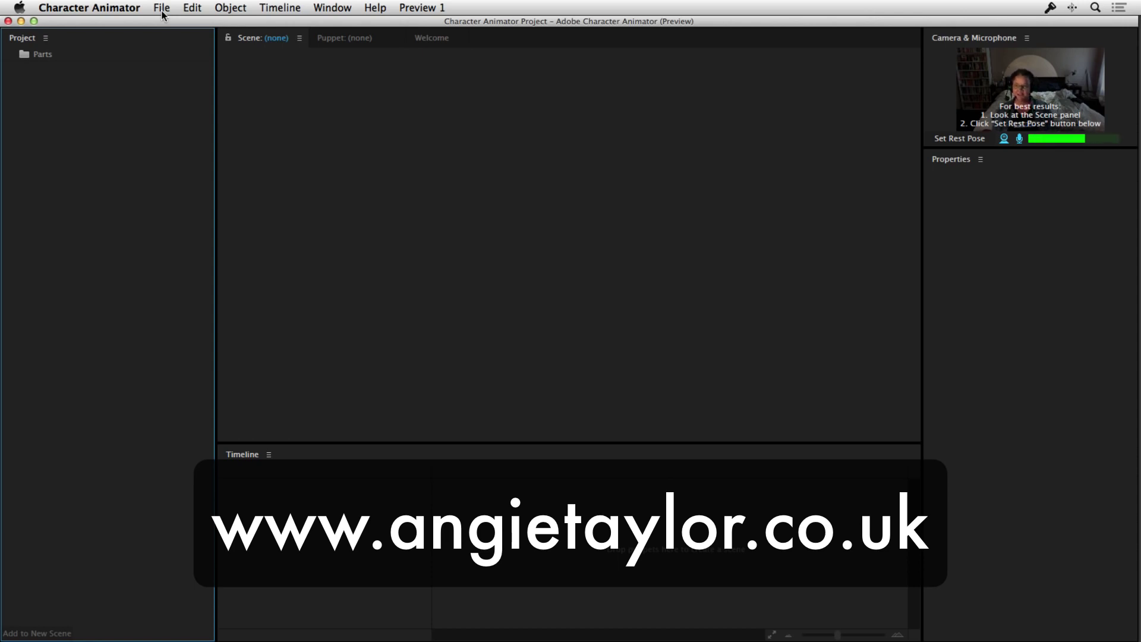
{"action": "left_click", "coordinate": [163, 9]}
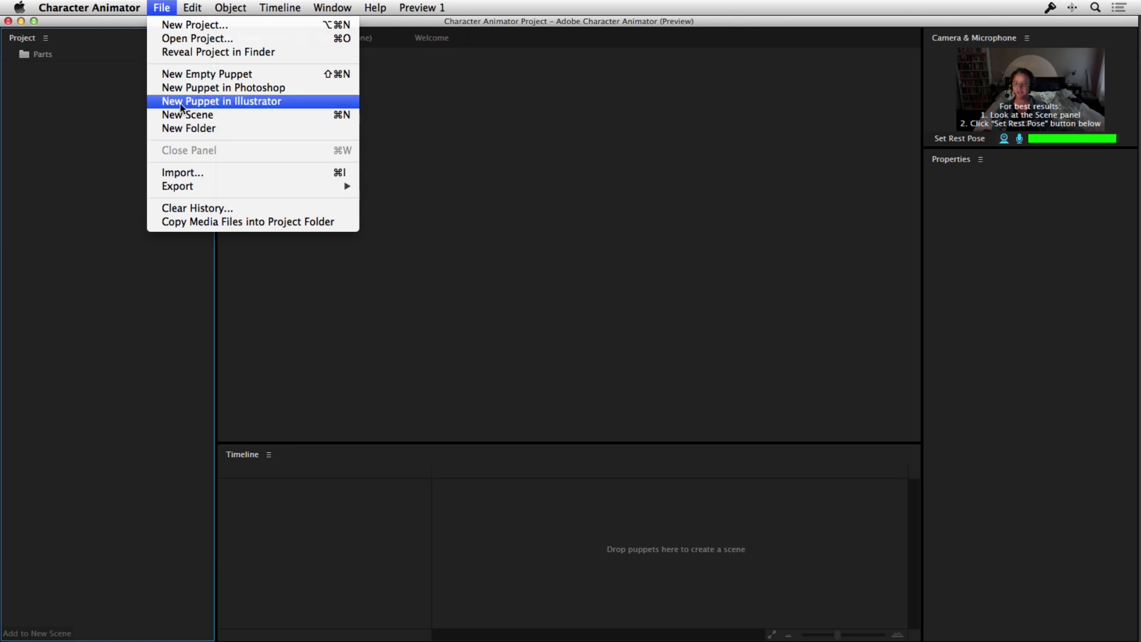
- Create My Illustrator Puppet 5 in Illustrator, pan down to its head and review its sublayers
{"action": "left_click", "coordinate": [218, 102]}
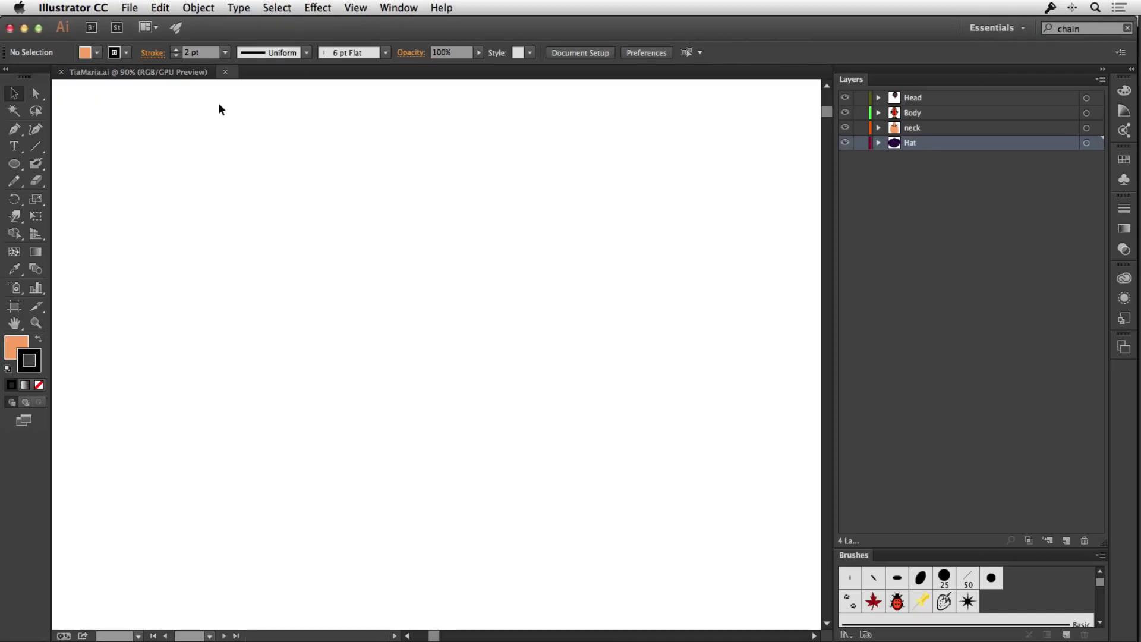
{"action": "key", "text": "space"}
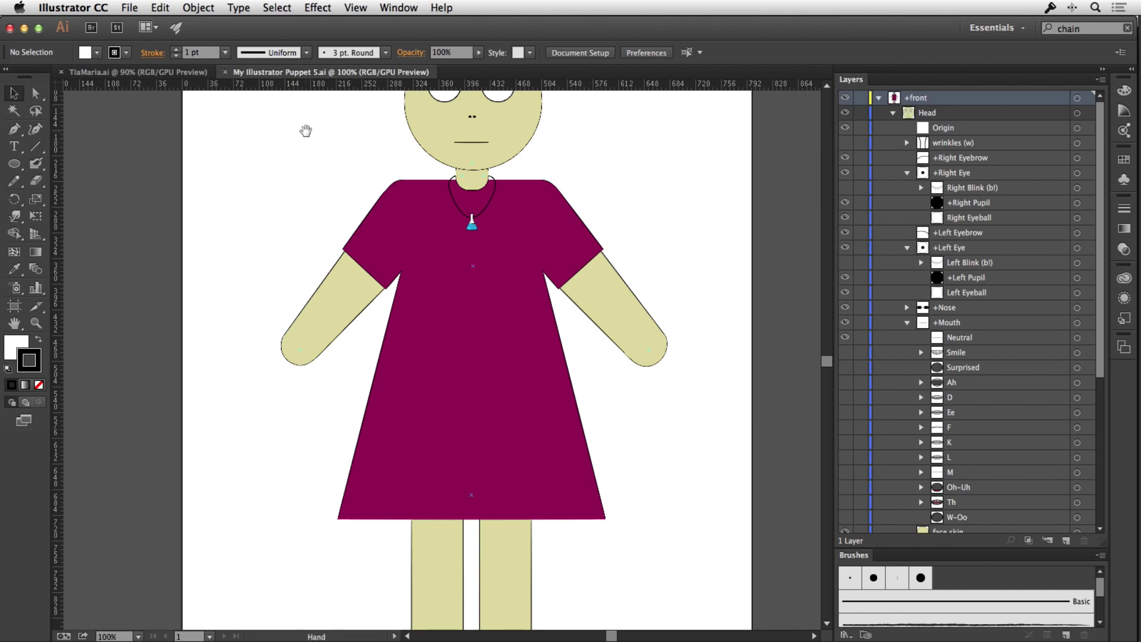
{"action": "left_click_drag", "start_coordinate": [306, 130], "coordinate": [306, 186]}
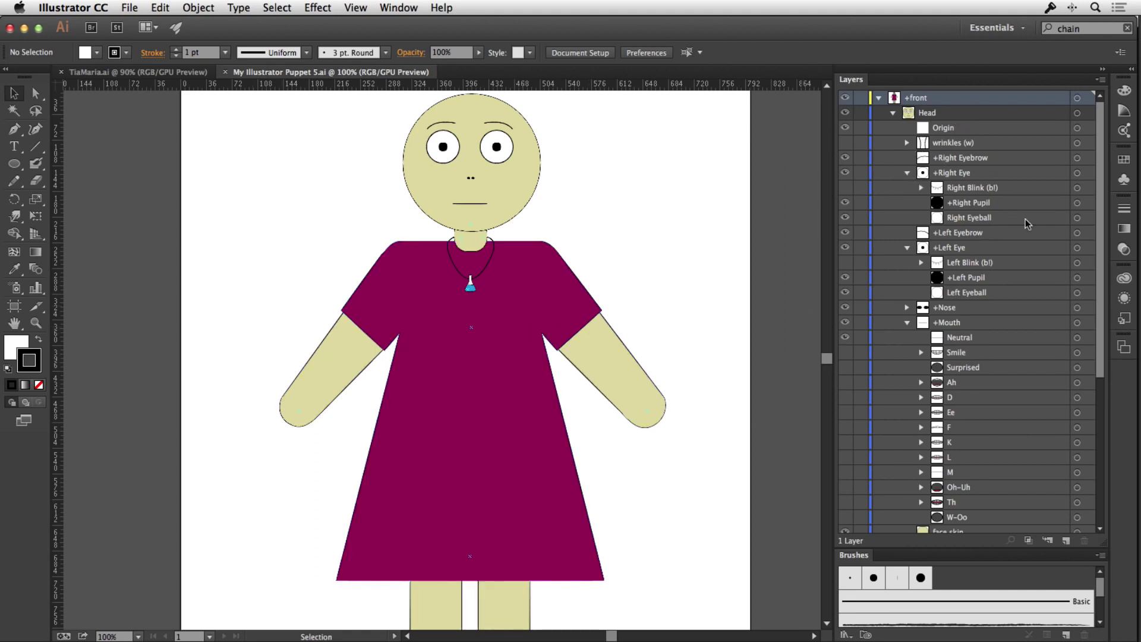
{"action": "left_click_drag", "start_coordinate": [1099, 225], "coordinate": [1102, 170]}
- Test tracking by raising the puppet's right arm, then set the webcam rest pose with face centred
{"action": "key", "text": "super+Tab"}
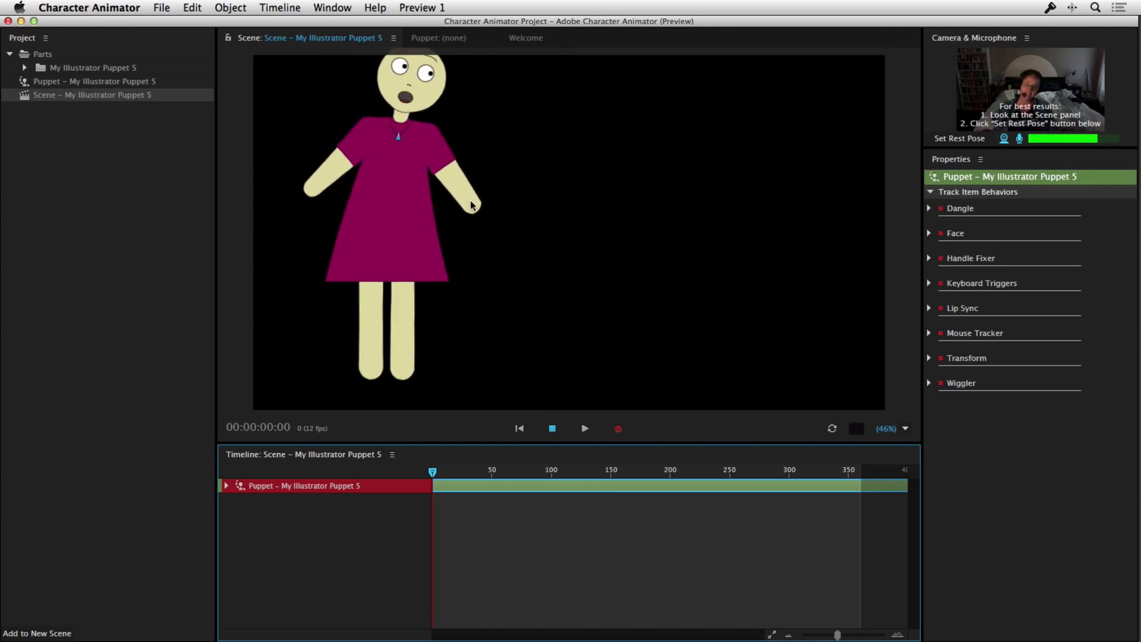
{"action": "mouse_move", "coordinate": [483, 202]}
{"action": "left_mouse_down"}
{"action": "mouse_move", "coordinate": [473, 48]}
{"action": "mouse_move", "coordinate": [484, 183]}
{"action": "left_mouse_up"}
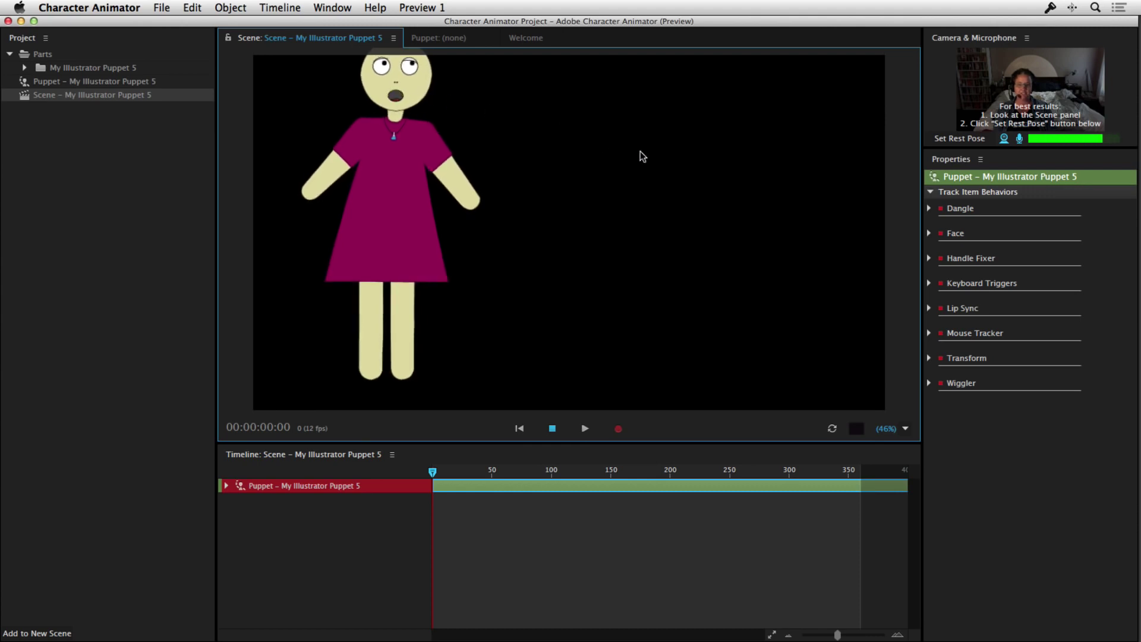
{"action": "left_click", "coordinate": [953, 140]}
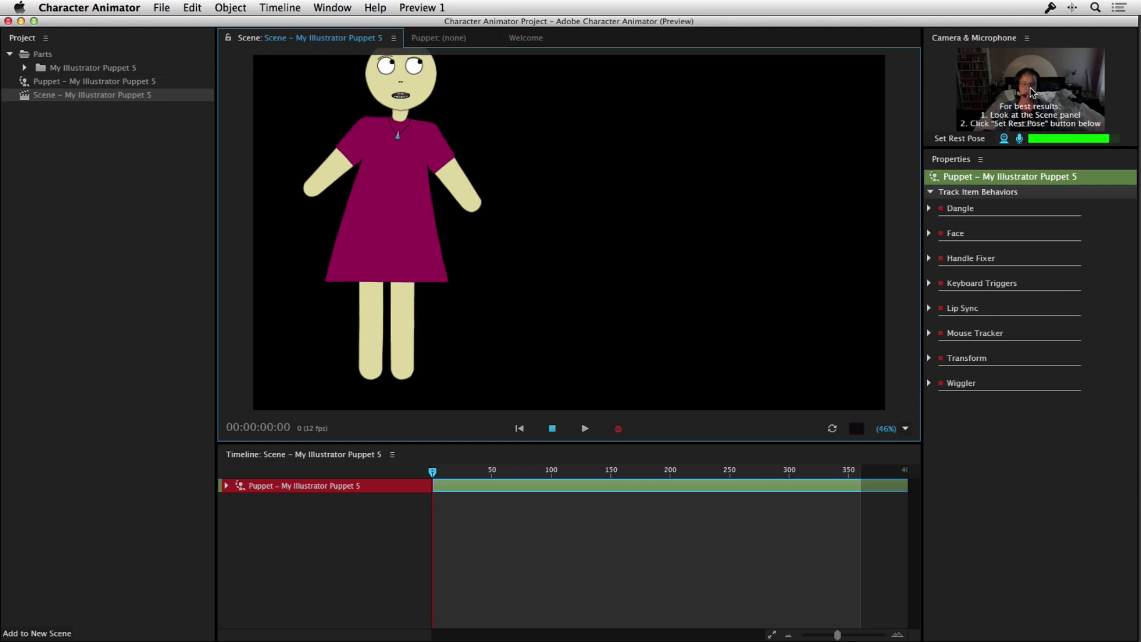
{"action": "left_click", "coordinate": [969, 140]}
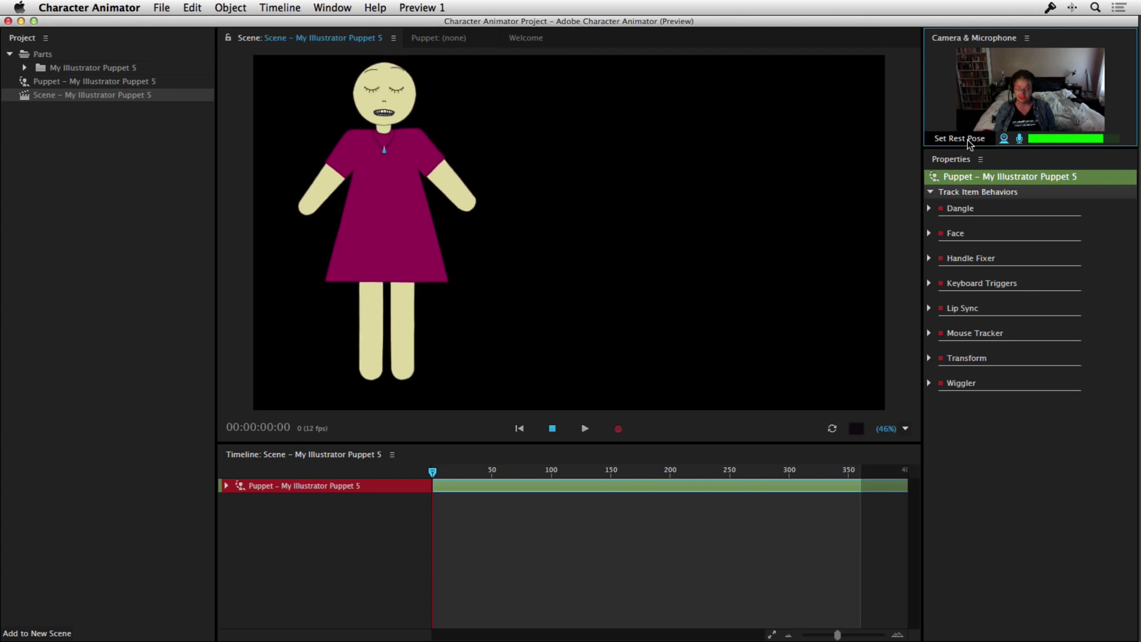
- In TiaMaria.ai, expand the Body layer and hide the legs, skirt shadow, arms and other parts
{"action": "key", "text": "super+Tab"}
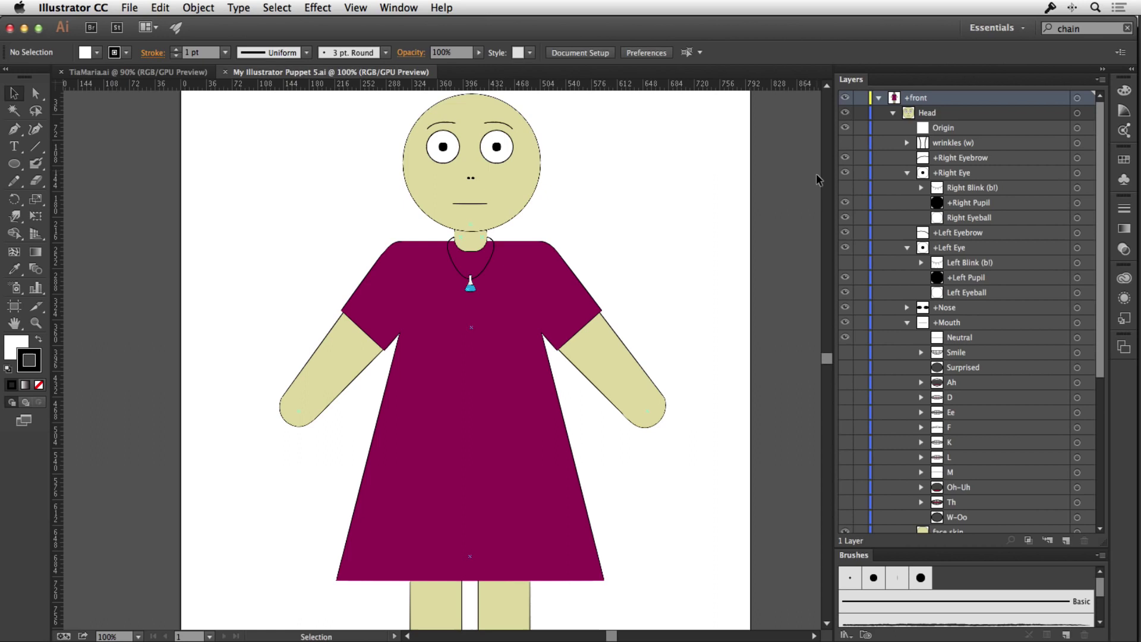
{"action": "left_click", "coordinate": [131, 74]}
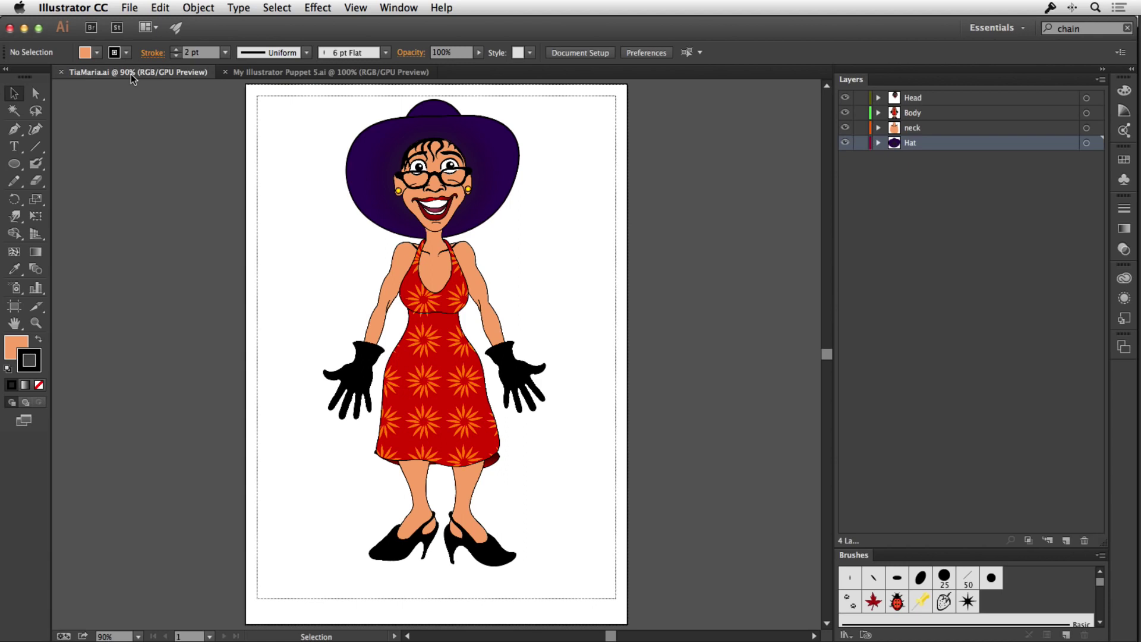
{"action": "left_click", "coordinate": [878, 113]}
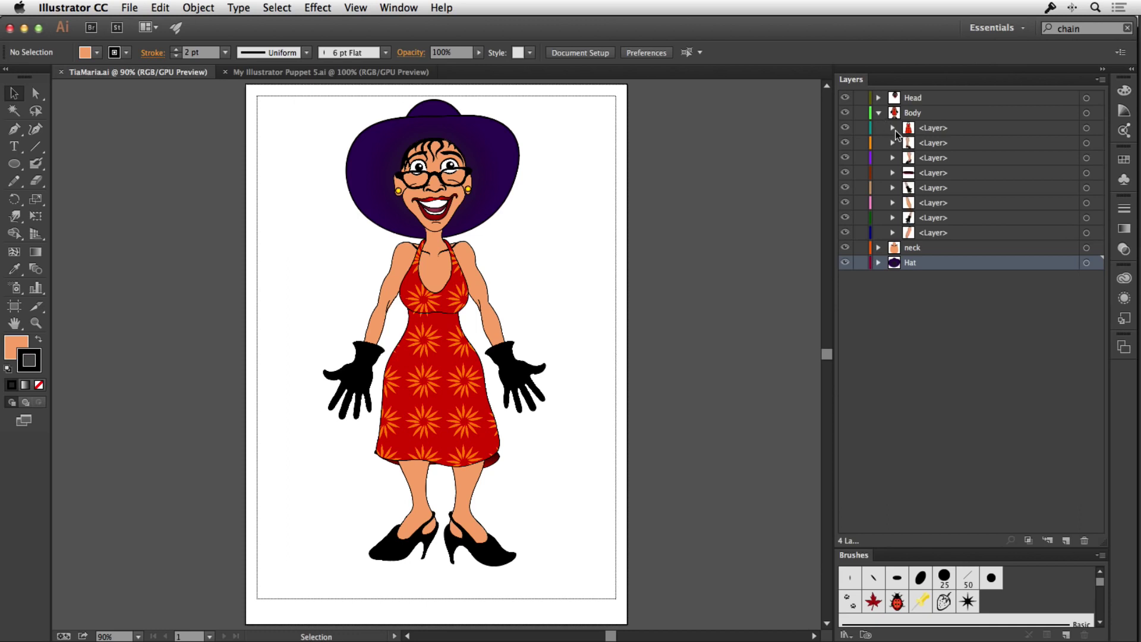
{"action": "left_click", "coordinate": [845, 142]}
{"action": "left_click", "coordinate": [845, 158]}
{"action": "left_click", "coordinate": [845, 172]}
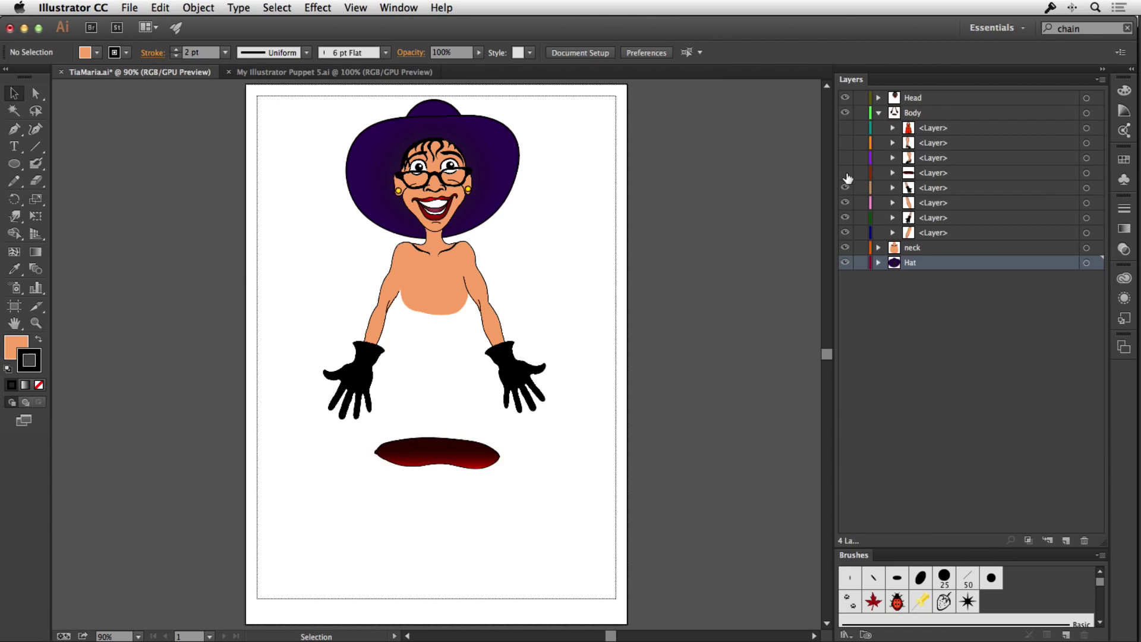
{"action": "left_click", "coordinate": [845, 188]}
{"action": "left_click", "coordinate": [845, 202]}
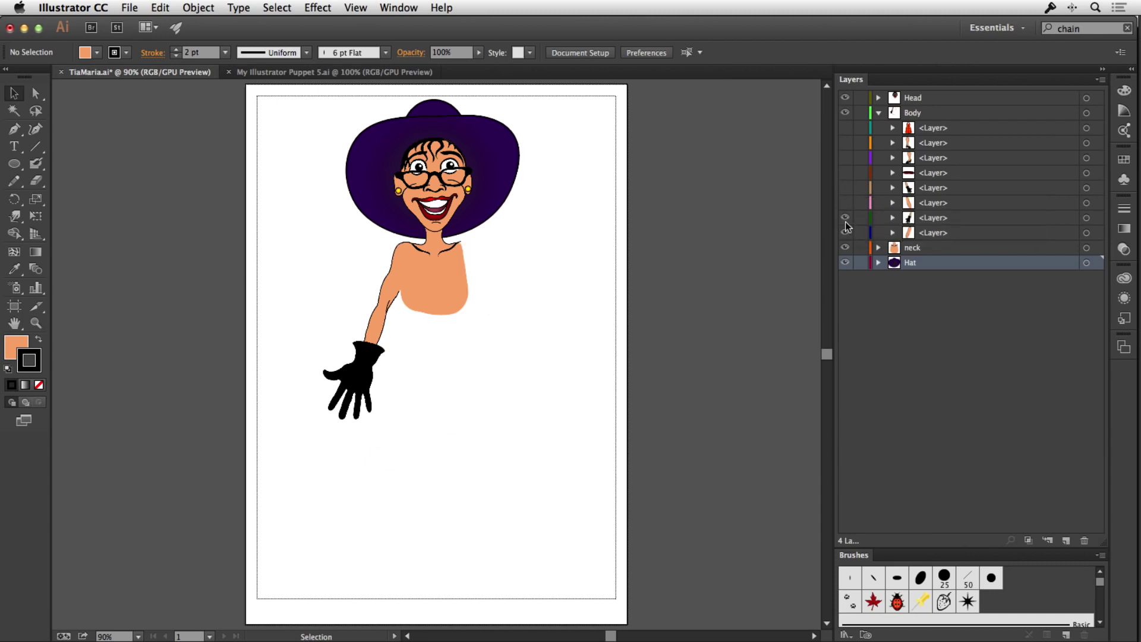
{"action": "left_click", "coordinate": [845, 217]}
- Show every Body sublayer again, arms through red dress, then go to the puppet file
{"action": "left_click", "coordinate": [846, 218]}
{"action": "left_click", "coordinate": [845, 202]}
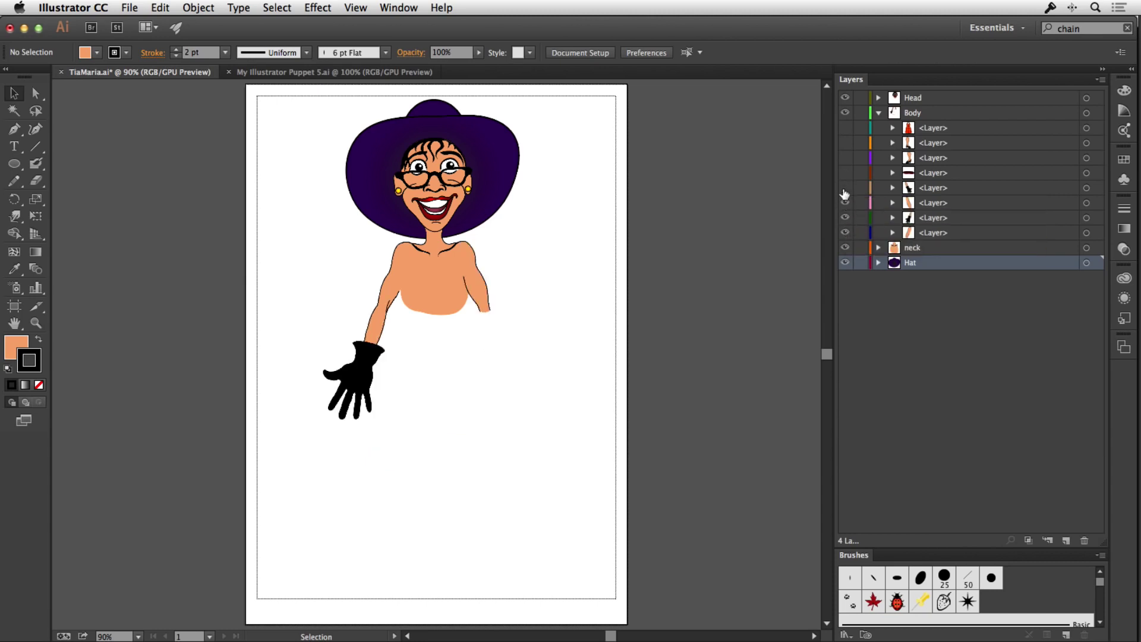
{"action": "left_click", "coordinate": [845, 187]}
{"action": "left_click", "coordinate": [845, 172]}
{"action": "left_click", "coordinate": [845, 158]}
{"action": "left_click", "coordinate": [845, 143]}
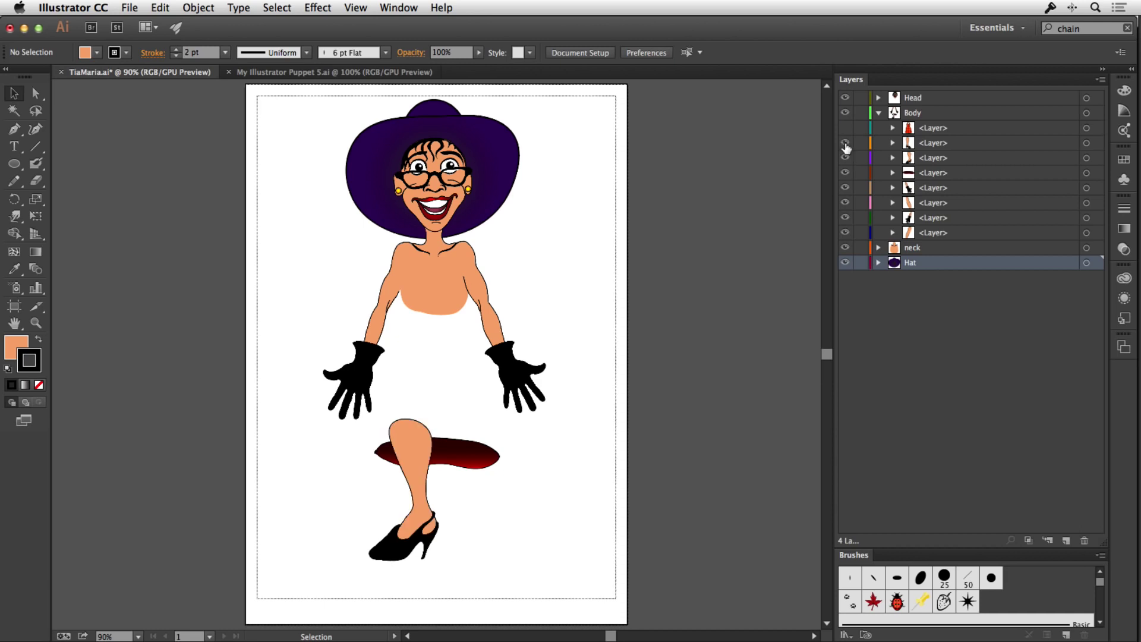
{"action": "left_click", "coordinate": [845, 128]}
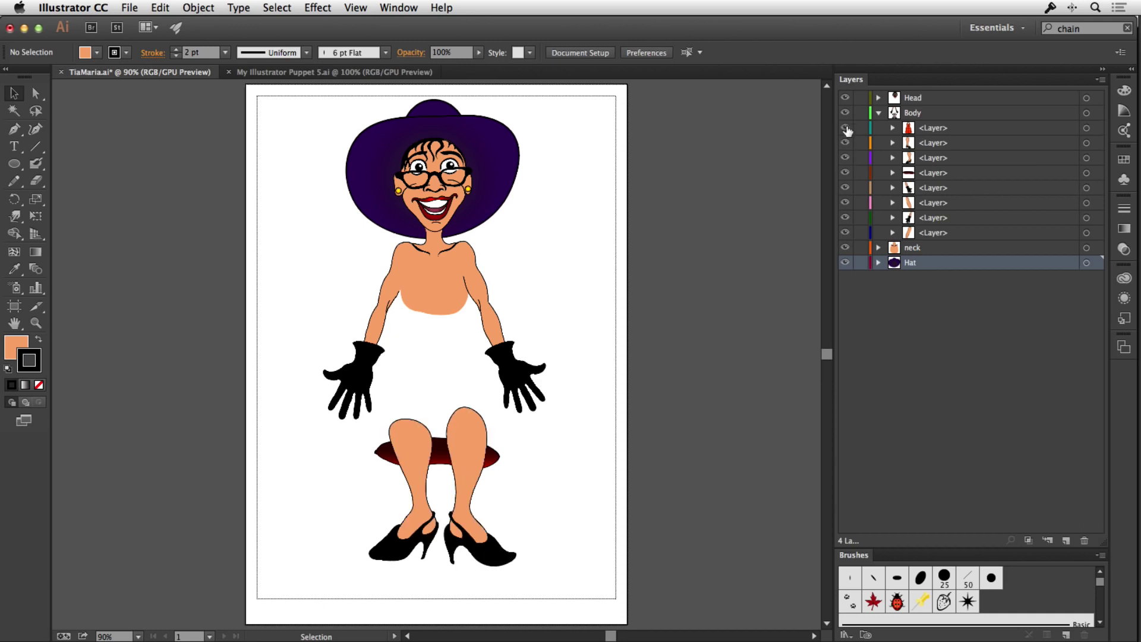
{"action": "left_click", "coordinate": [305, 74]}
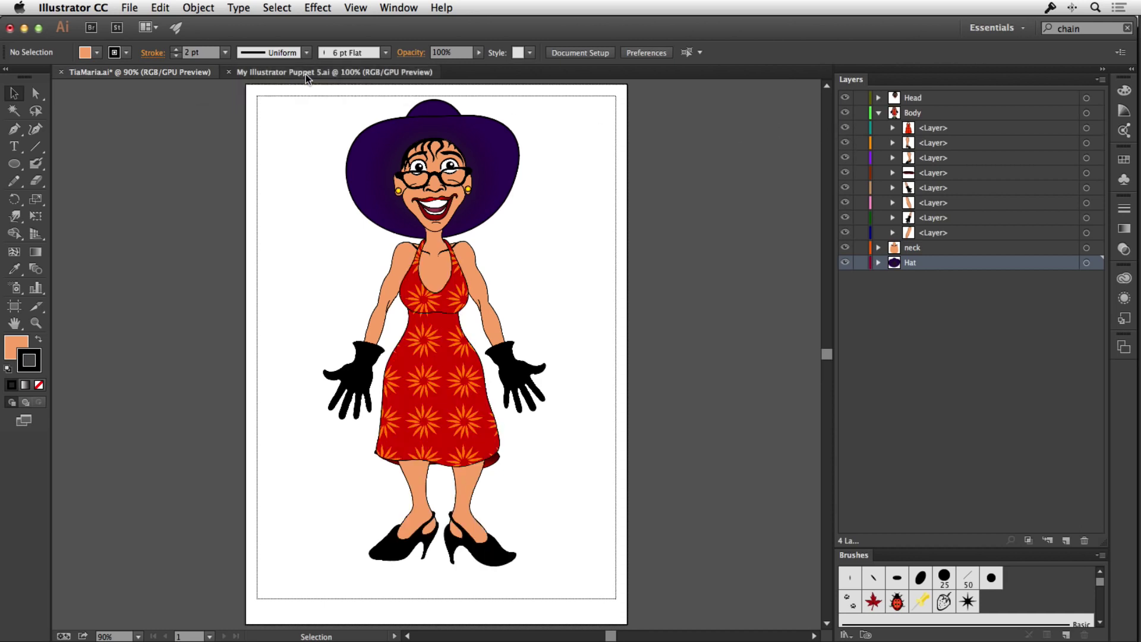
- Tile the two documents side by side and fit each artboard in its window
{"action": "left_click", "coordinate": [402, 8]}
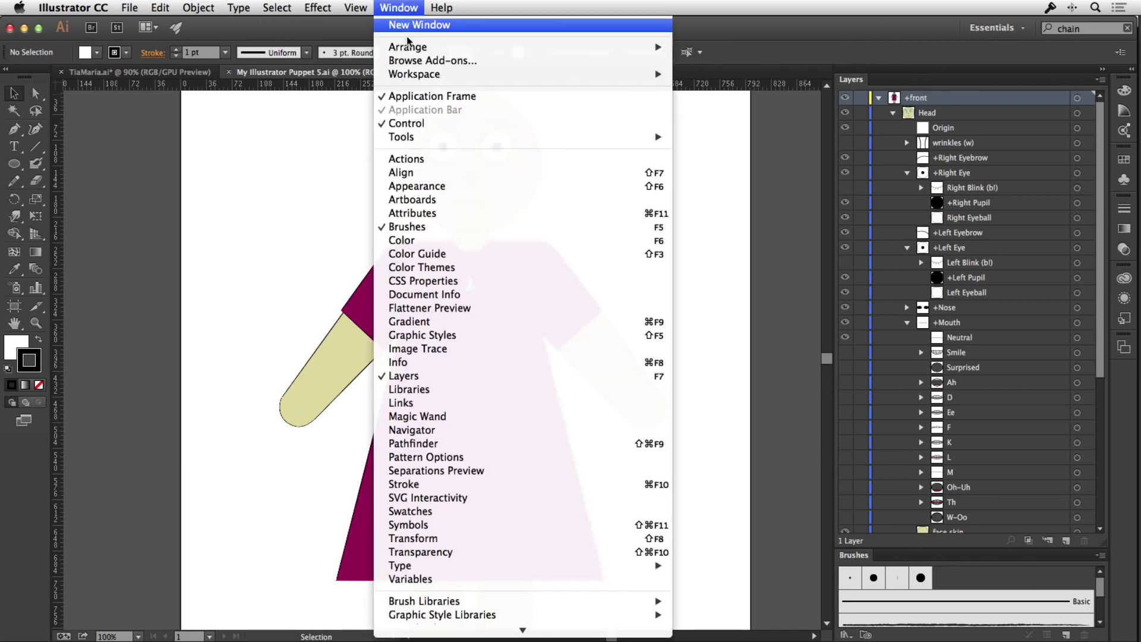
{"action": "mouse_move", "coordinate": [447, 51]}
{"action": "left_click", "coordinate": [701, 63]}
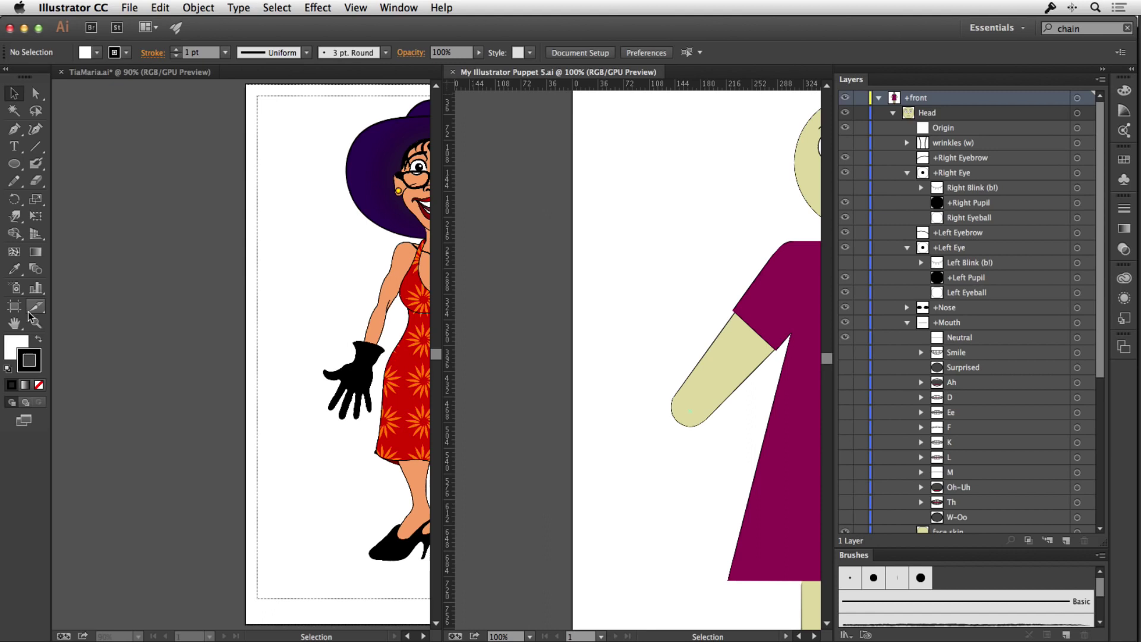
{"action": "double_click", "coordinate": [14, 324]}
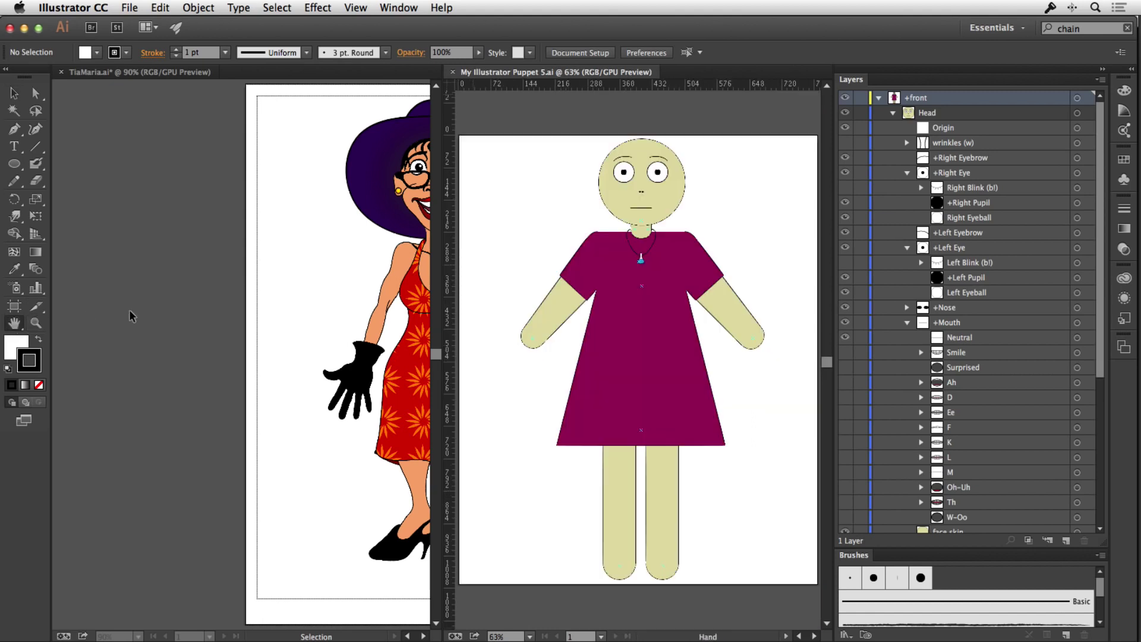
{"action": "left_click", "coordinate": [131, 316]}
{"action": "double_click", "coordinate": [16, 325]}
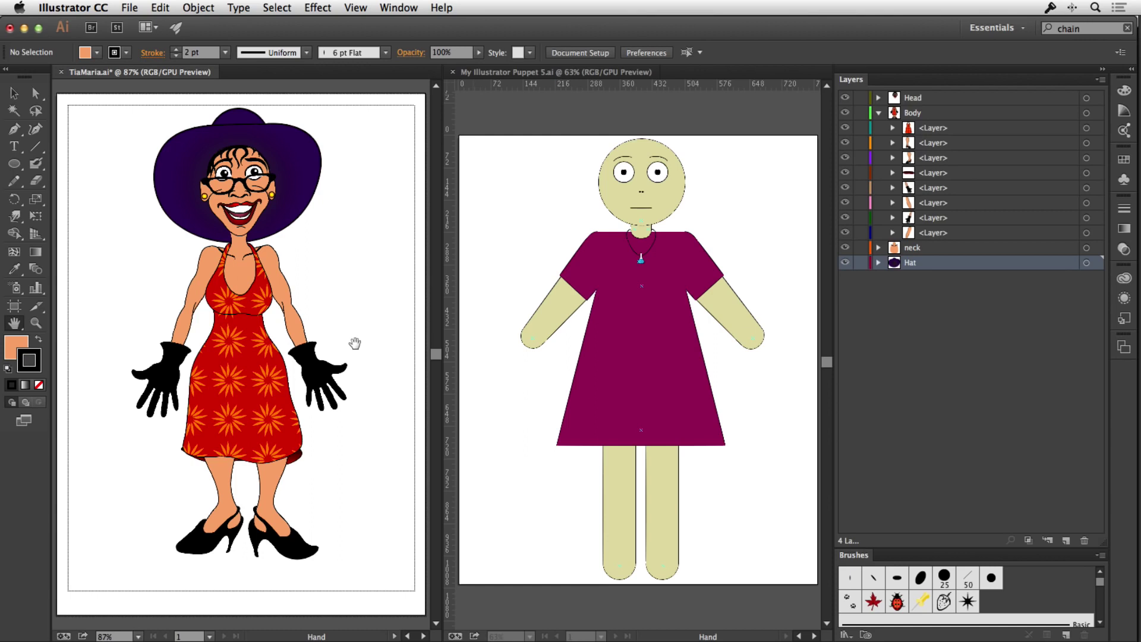
- Collapse TiaMaria's Body layer and the puppet's Head, +necklace and body layers
{"action": "left_click", "coordinate": [878, 113]}
{"action": "left_click", "coordinate": [780, 171]}
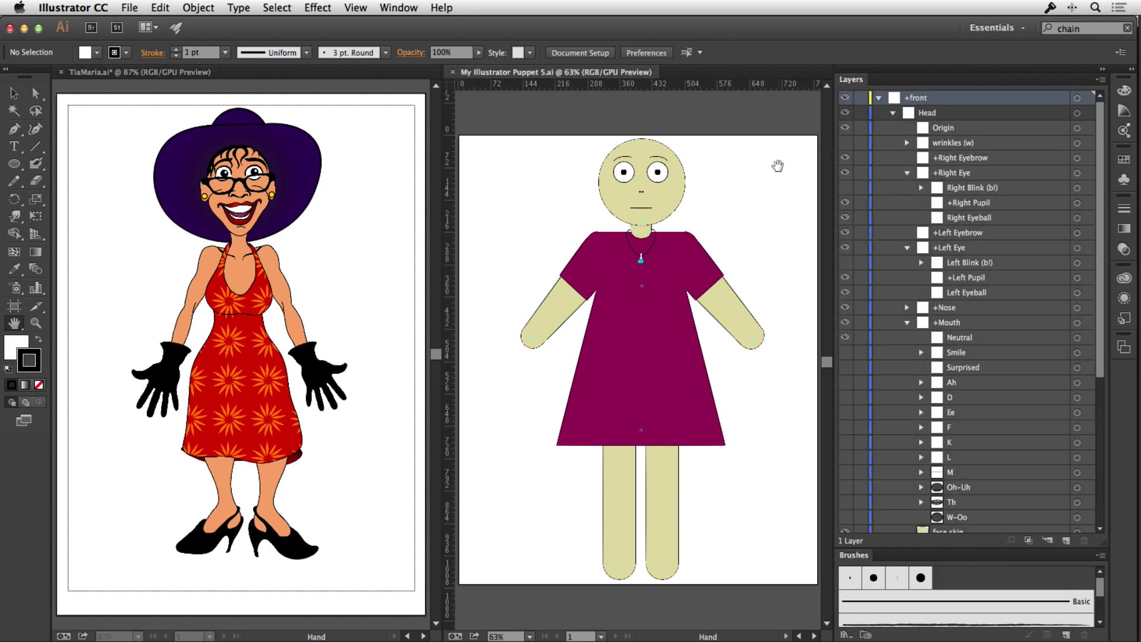
{"action": "left_click", "coordinate": [894, 113]}
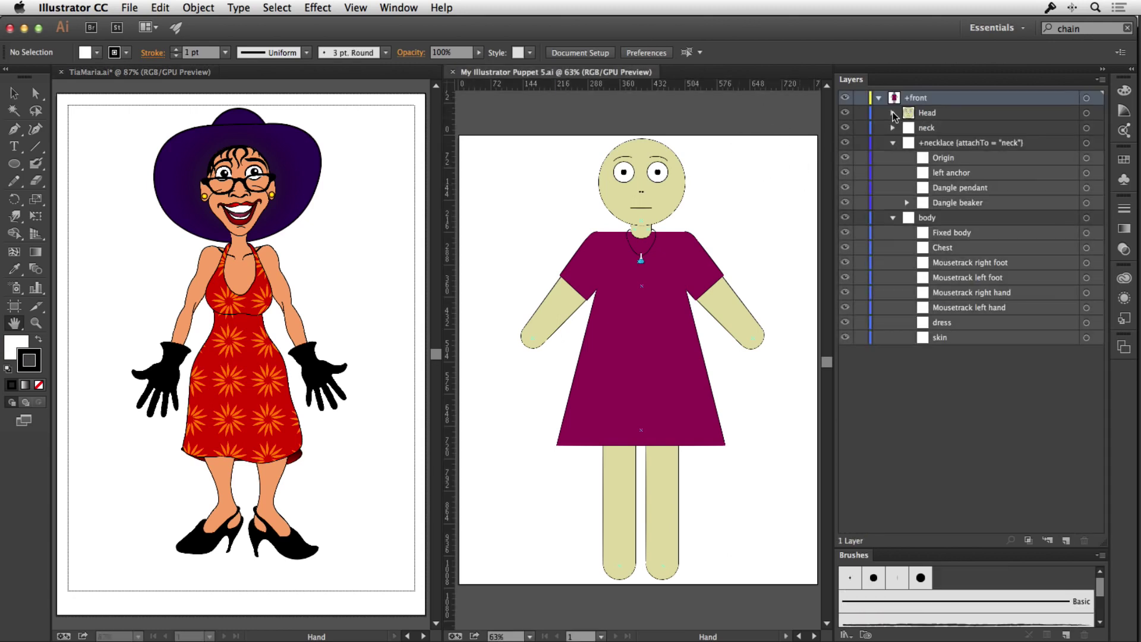
{"action": "left_click", "coordinate": [893, 144]}
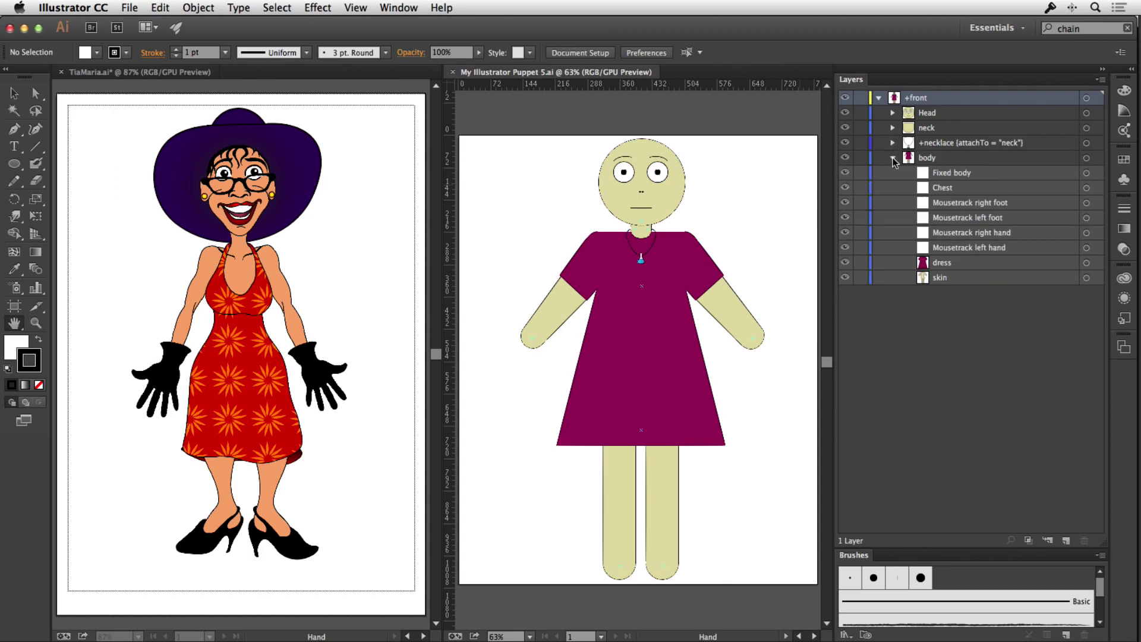
{"action": "left_click", "coordinate": [893, 158]}
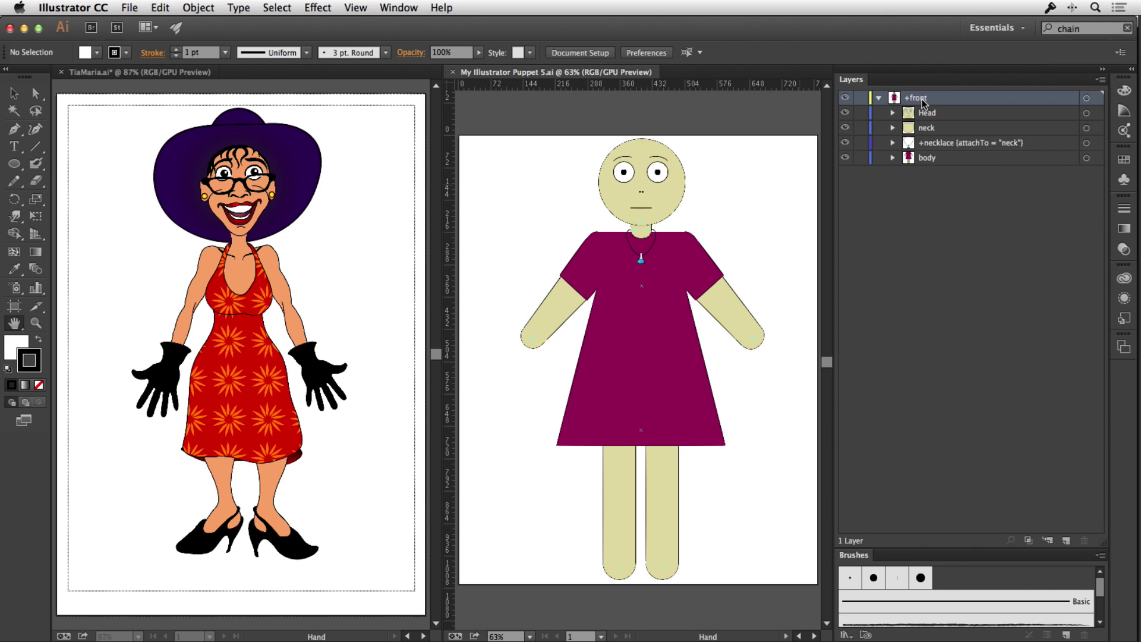
- Inspect the Head layer's +Mouth shapes, briefly previewing Smile, then collapse Head again
{"action": "left_click", "coordinate": [893, 113]}
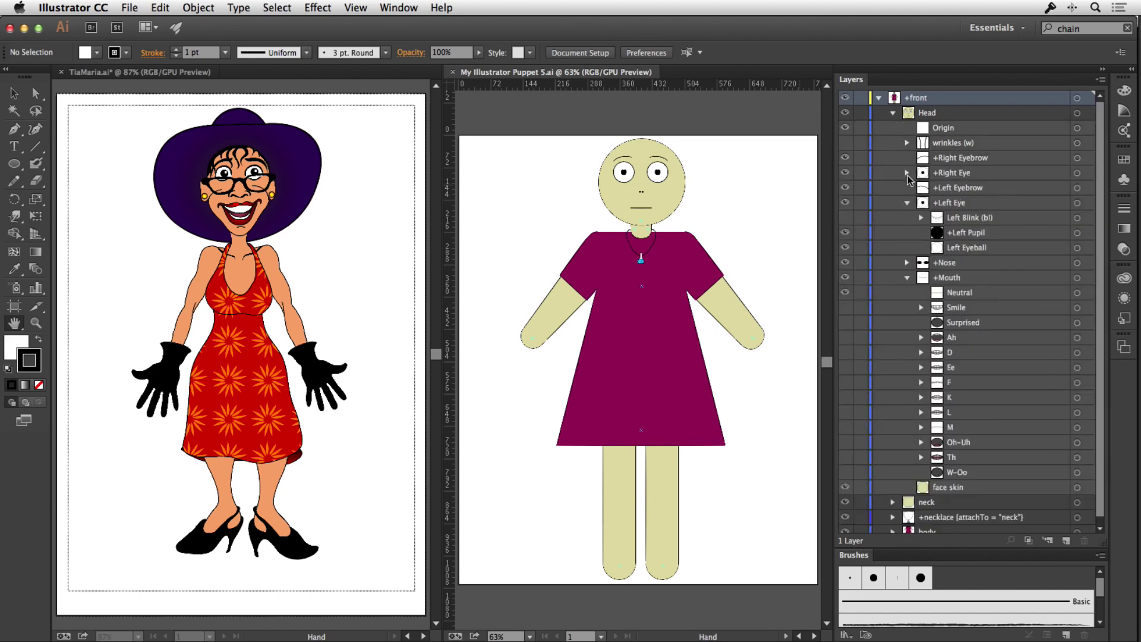
{"action": "left_click", "coordinate": [907, 204]}
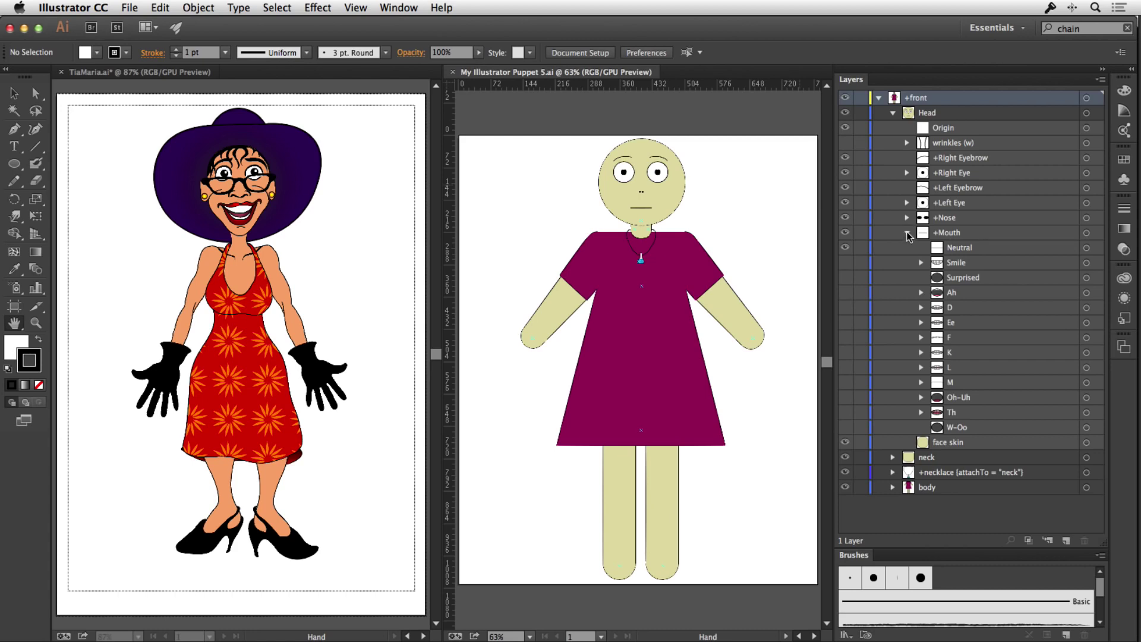
{"action": "left_click", "coordinate": [907, 234]}
{"action": "left_click", "coordinate": [908, 234]}
{"action": "left_click", "coordinate": [845, 263]}
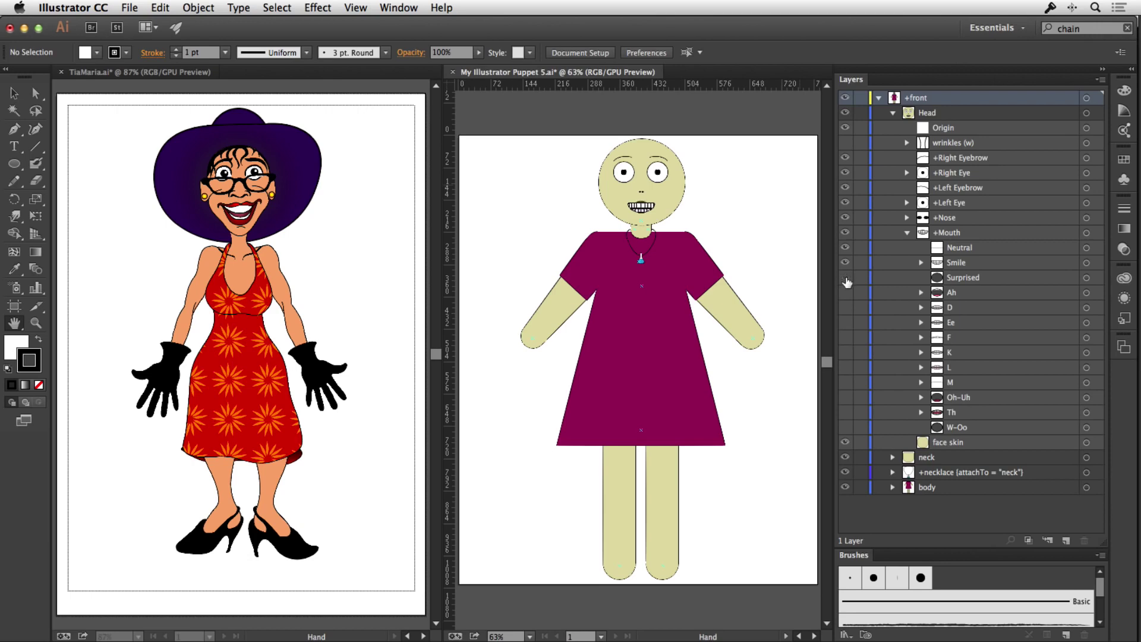
{"action": "left_click", "coordinate": [845, 263]}
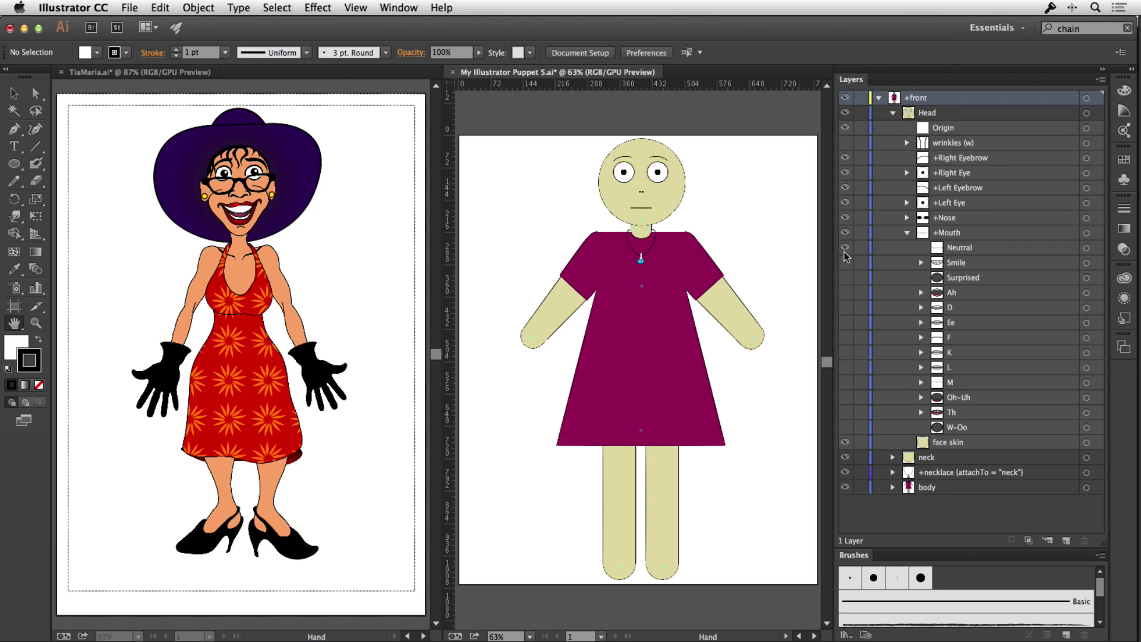
{"action": "left_click", "coordinate": [907, 233]}
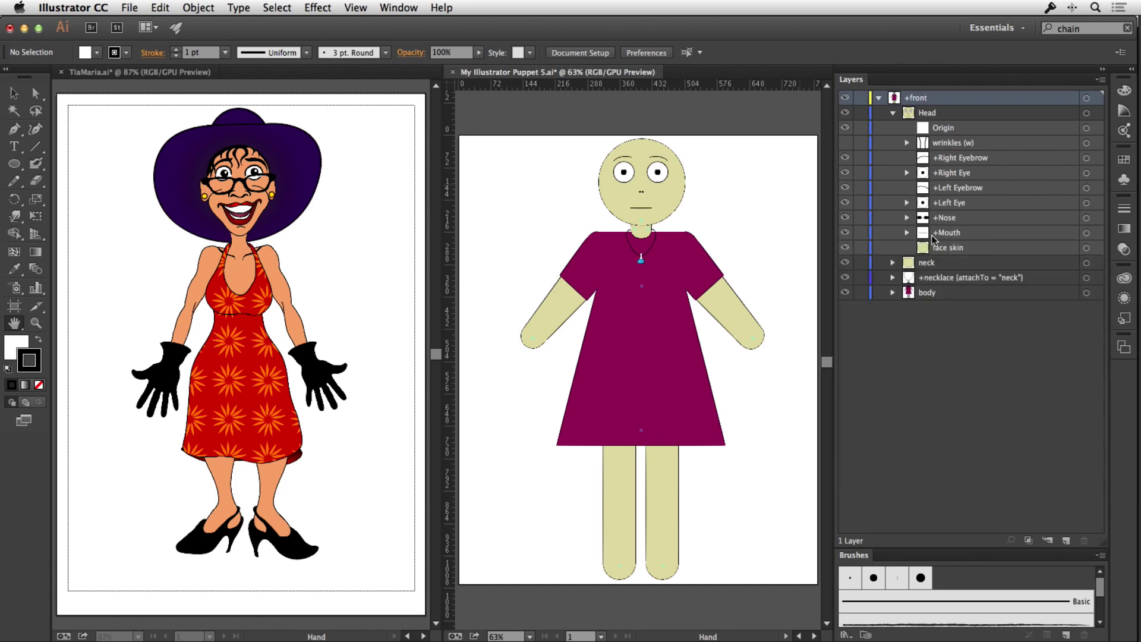
{"action": "left_click", "coordinate": [893, 113]}
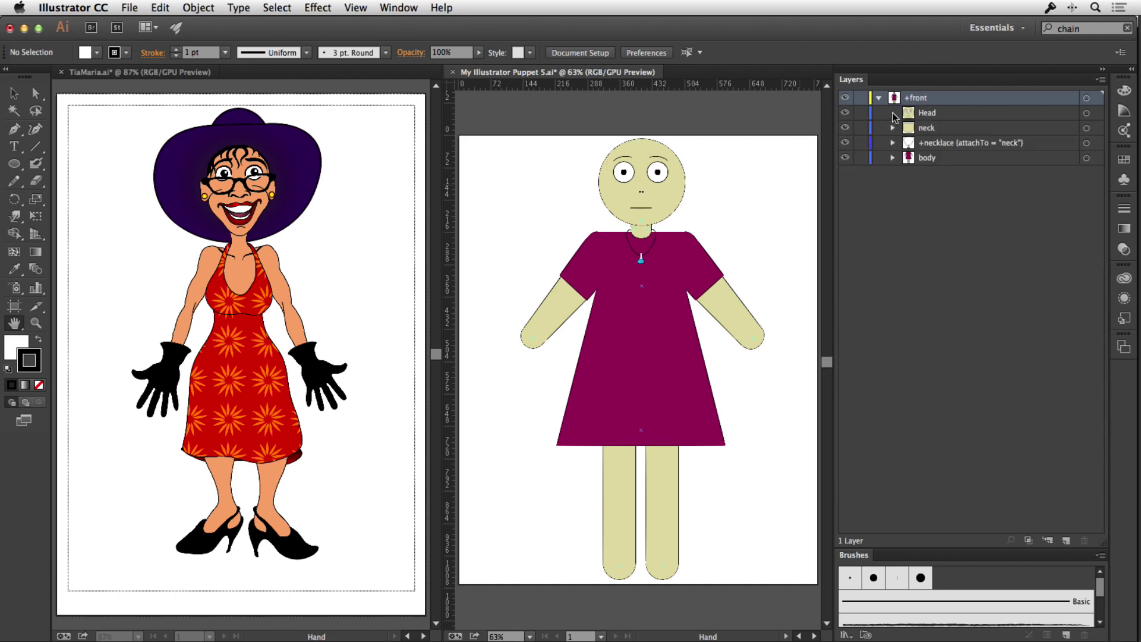
- Select all of the artwork in TiaMaria's Head layer
{"action": "left_click", "coordinate": [372, 158]}
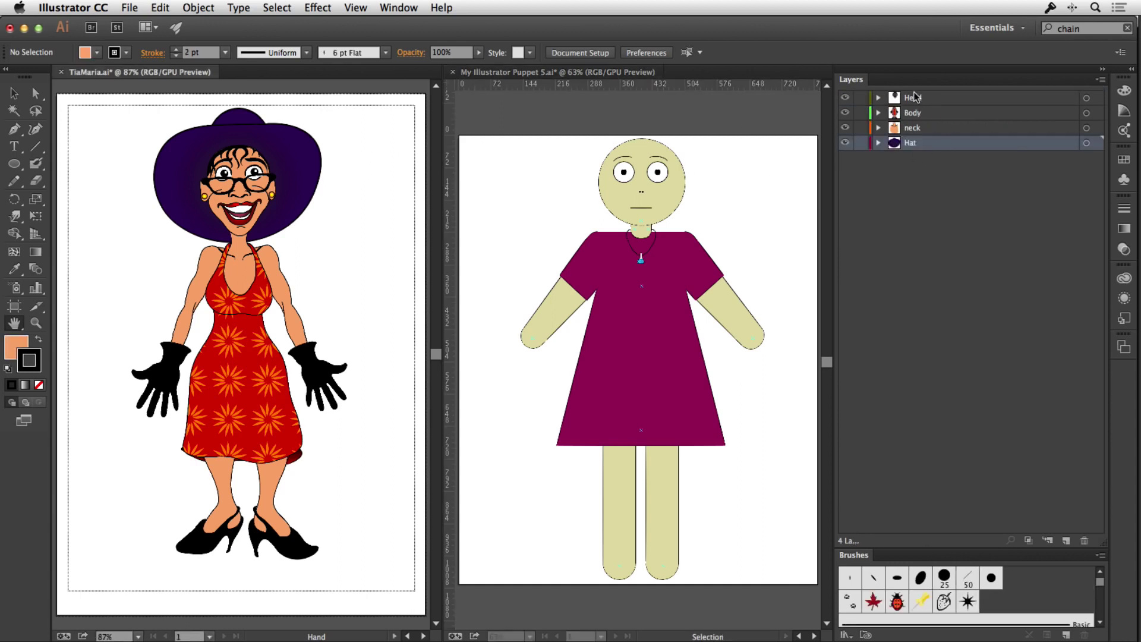
{"action": "left_click", "coordinate": [880, 99]}
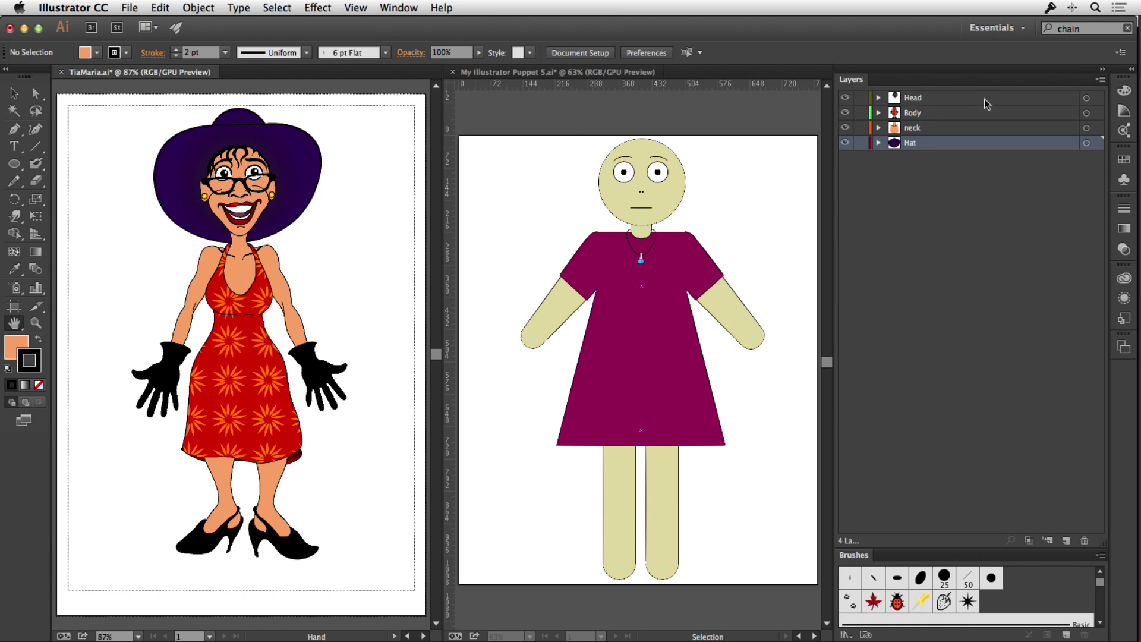
{"action": "left_click", "coordinate": [1086, 98]}
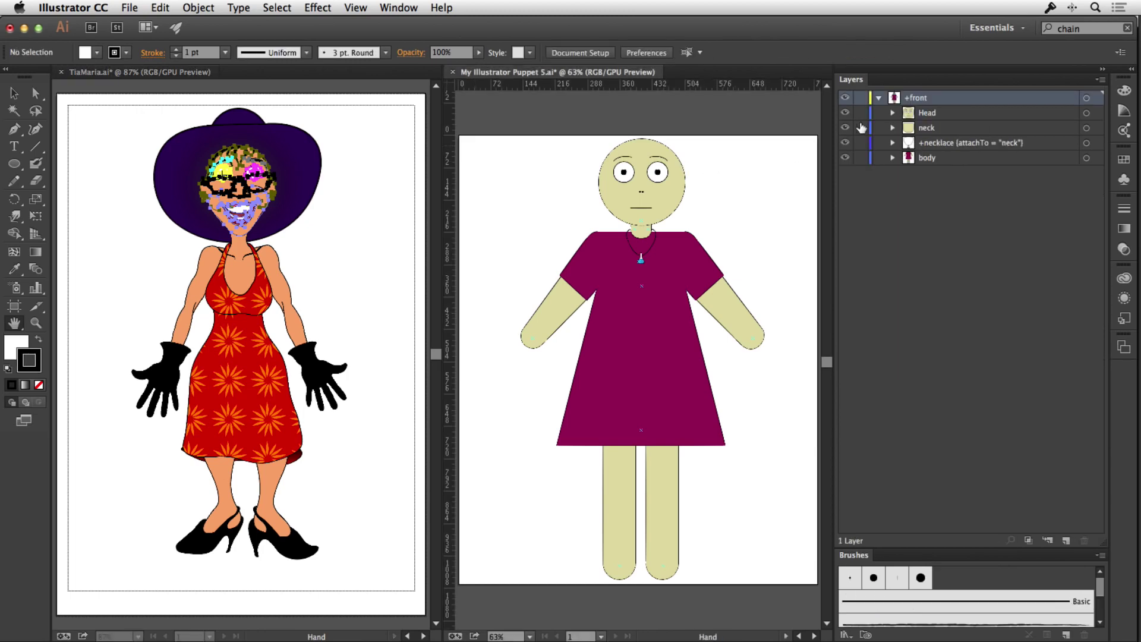
- Paste the face into the puppet's Head layer and drag it up onto the template head
{"action": "left_click", "coordinate": [979, 114]}
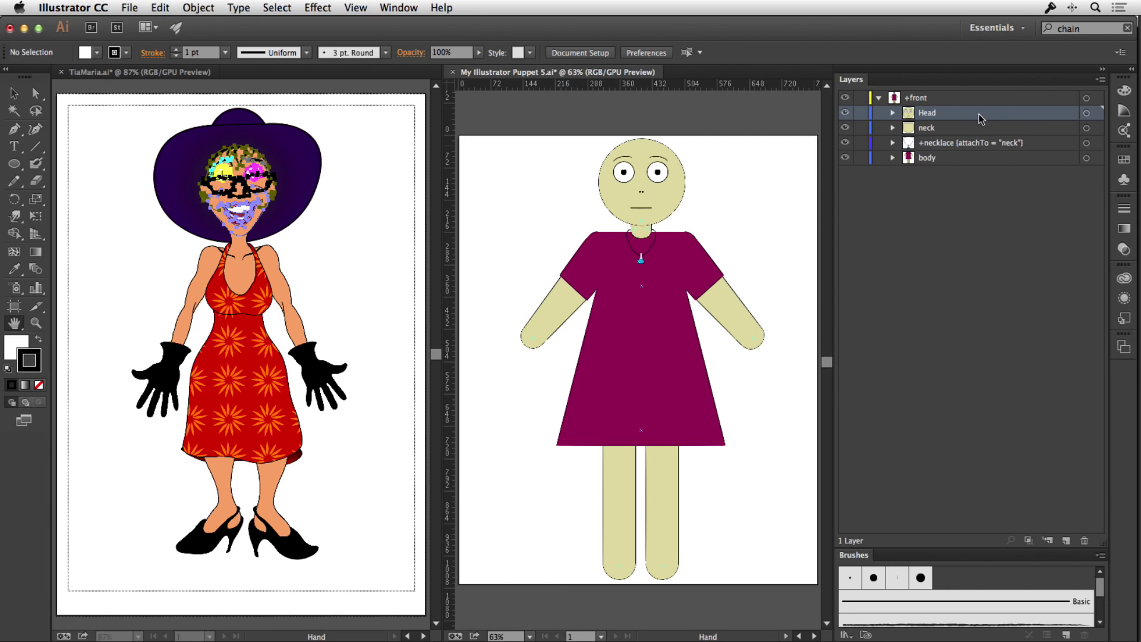
{"action": "key", "text": "super+v"}
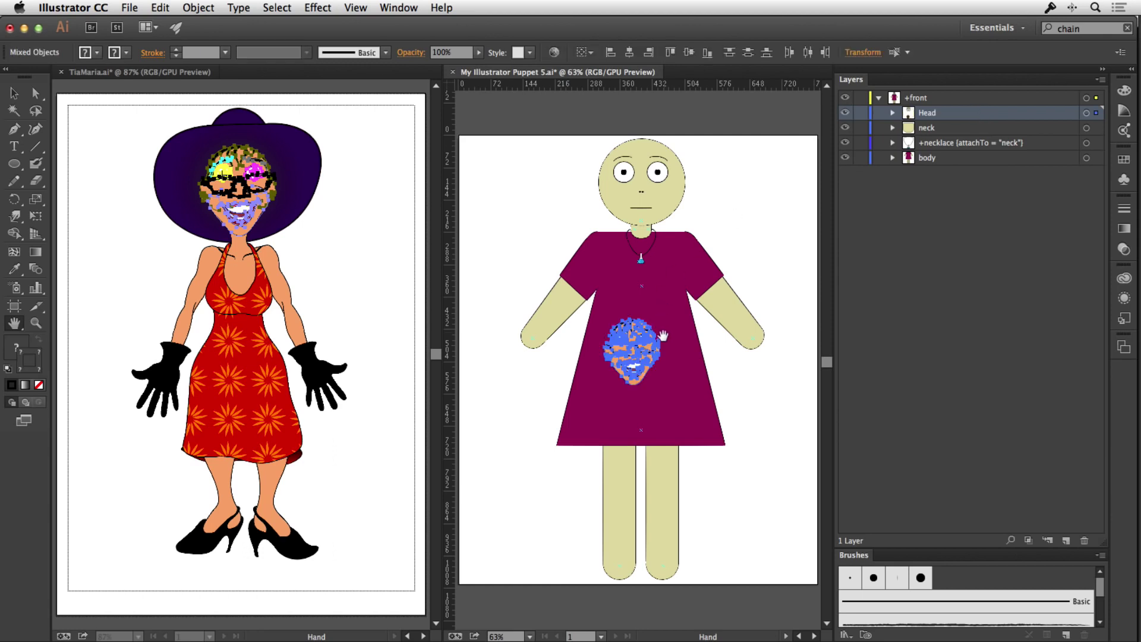
{"action": "left_click", "coordinate": [15, 91]}
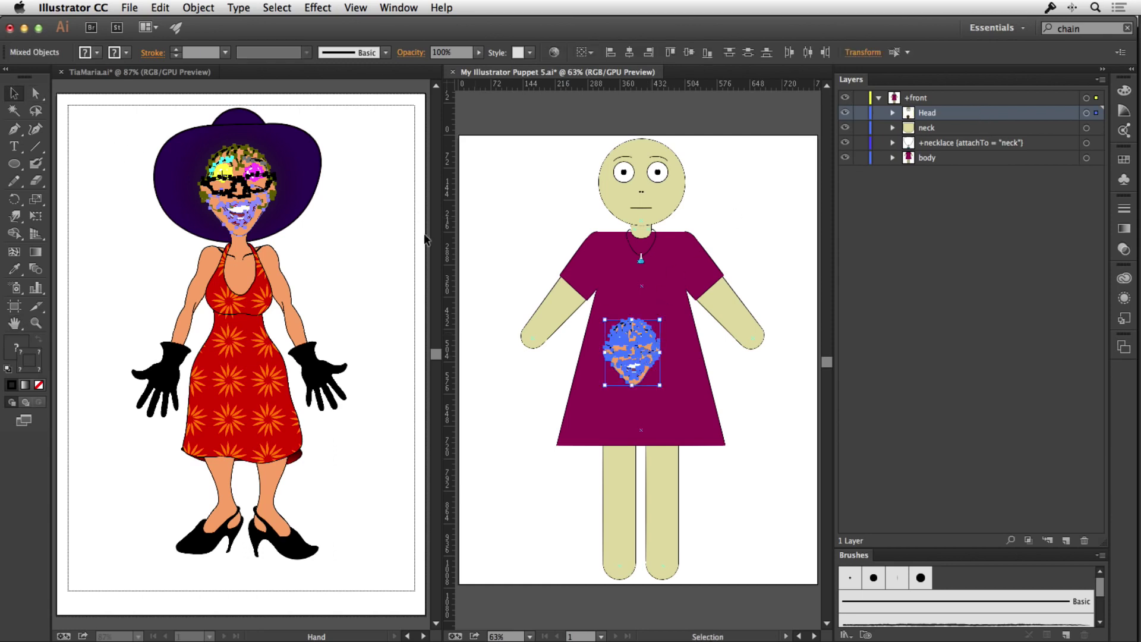
{"action": "left_click_drag", "start_coordinate": [633, 344], "coordinate": [688, 140]}
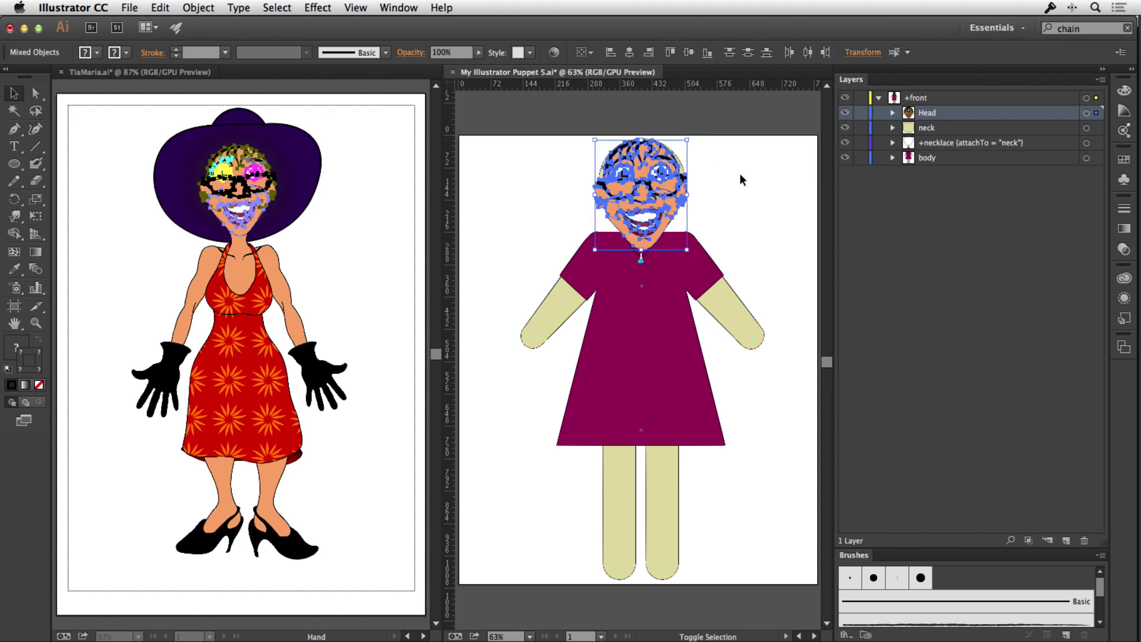
- Delete the placeholder face layers, wrinkles (w) through face skin, from the Head layer
{"action": "left_click", "coordinate": [893, 113]}
{"action": "left_click", "coordinate": [892, 113]}
{"action": "left_click", "coordinate": [892, 113]}
{"action": "left_click_drag", "start_coordinate": [1103, 159], "coordinate": [1108, 378]}
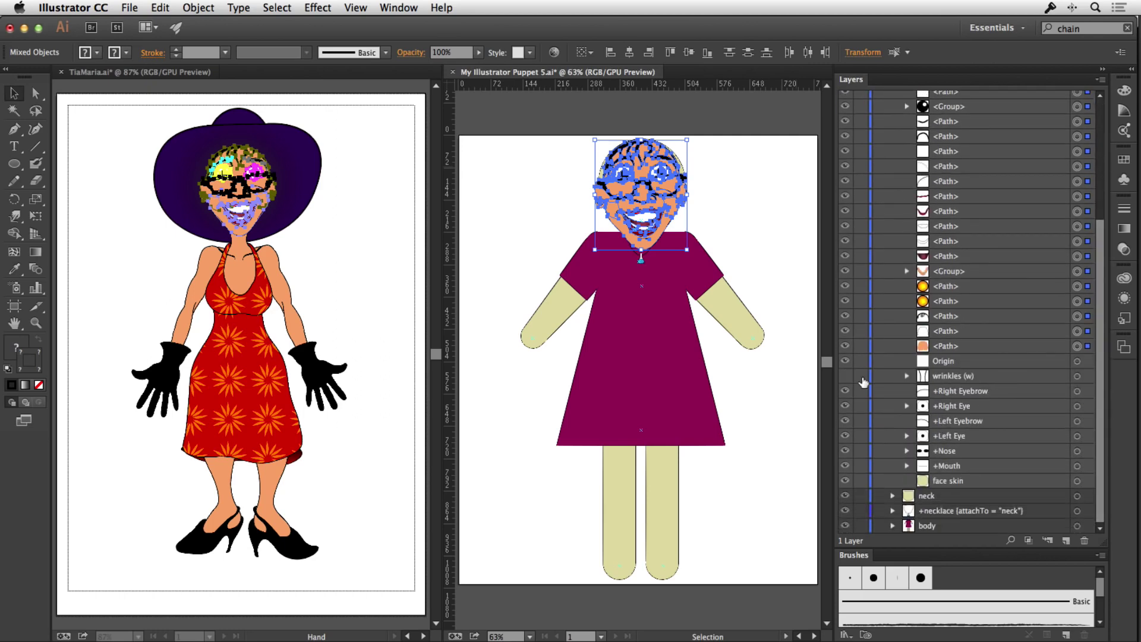
{"action": "left_click", "coordinate": [951, 373]}
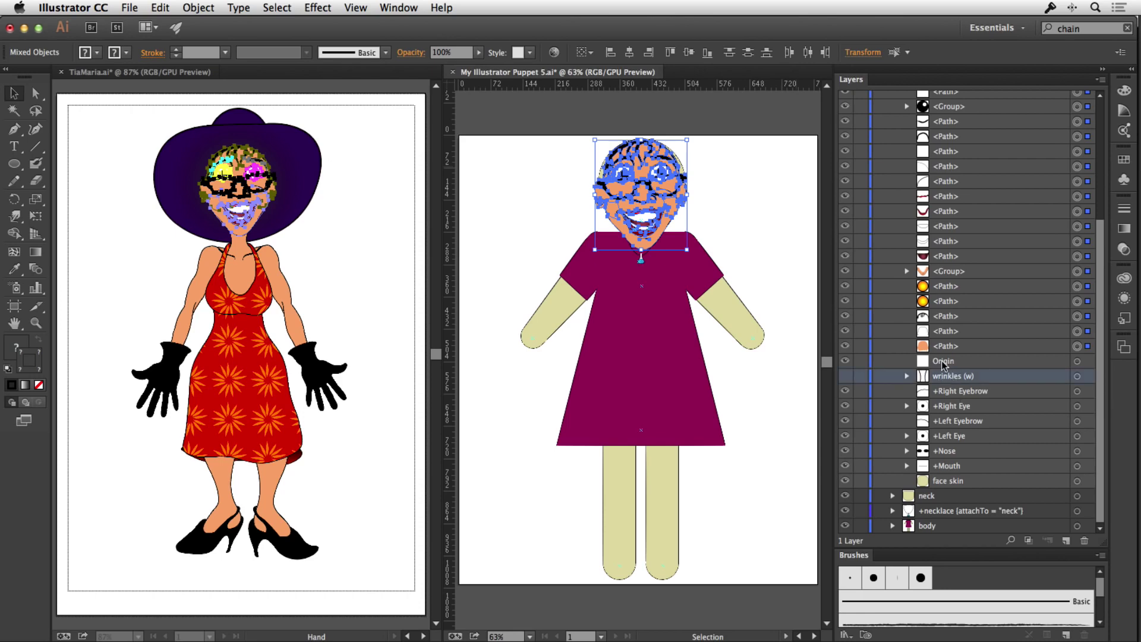
{"action": "left_click", "coordinate": [955, 482], "text": "shift"}
{"action": "left_click_drag", "start_coordinate": [952, 381], "coordinate": [1086, 541]}
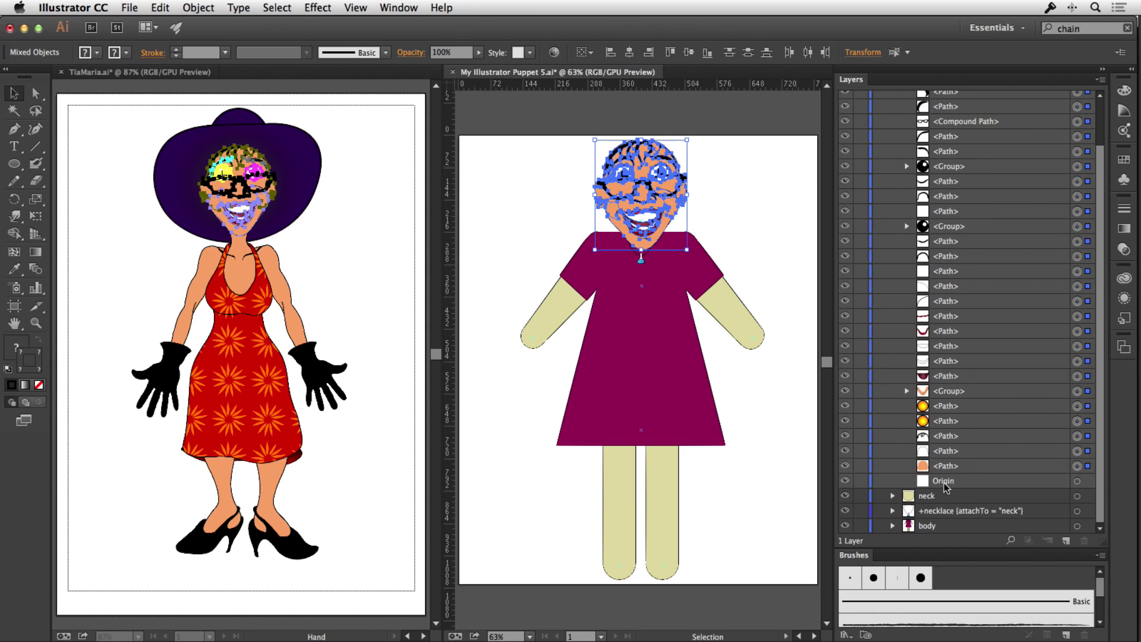
{"action": "left_click", "coordinate": [727, 479]}
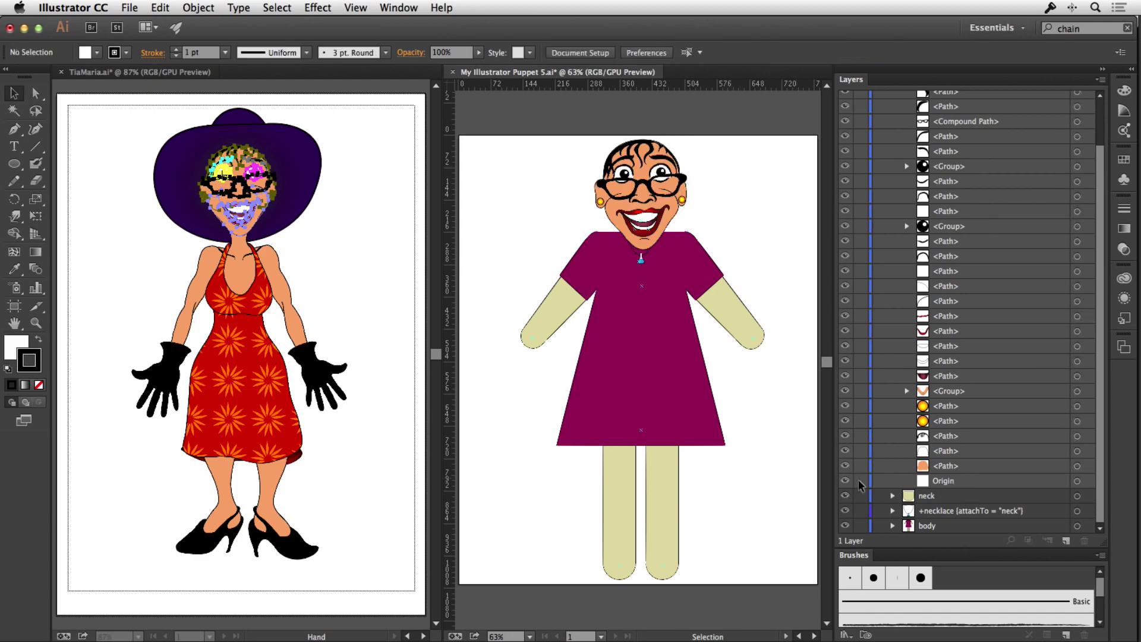
- Move the Head's Origin point down to TiaMaria's chin at X 412.515 px, Y 236 px
{"action": "left_click", "coordinate": [951, 484]}
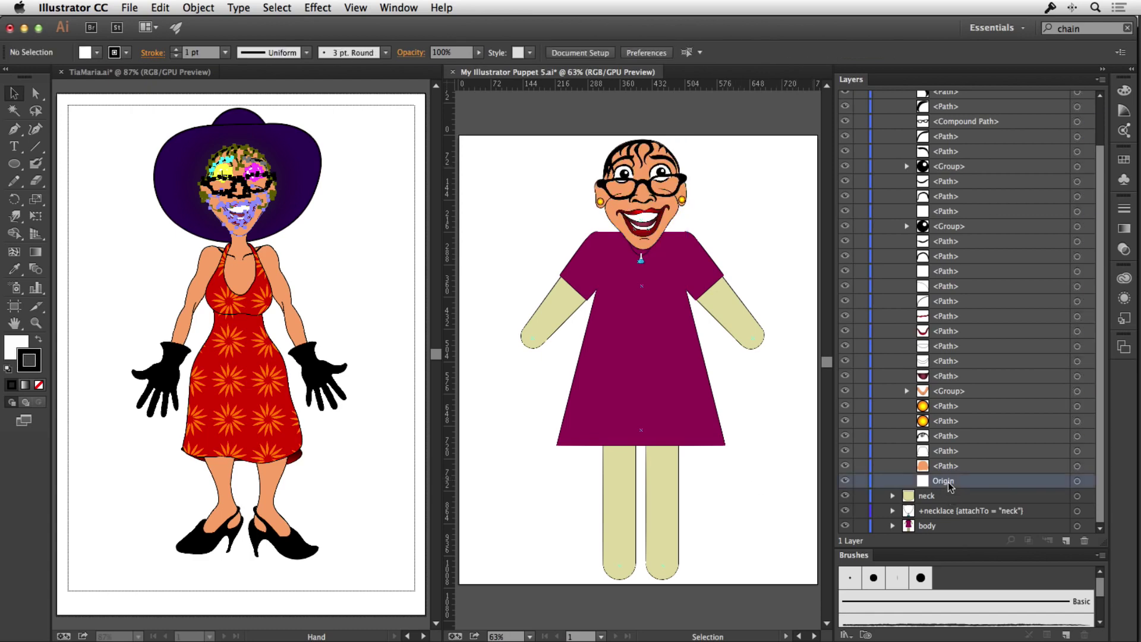
{"action": "left_click", "coordinate": [1077, 481]}
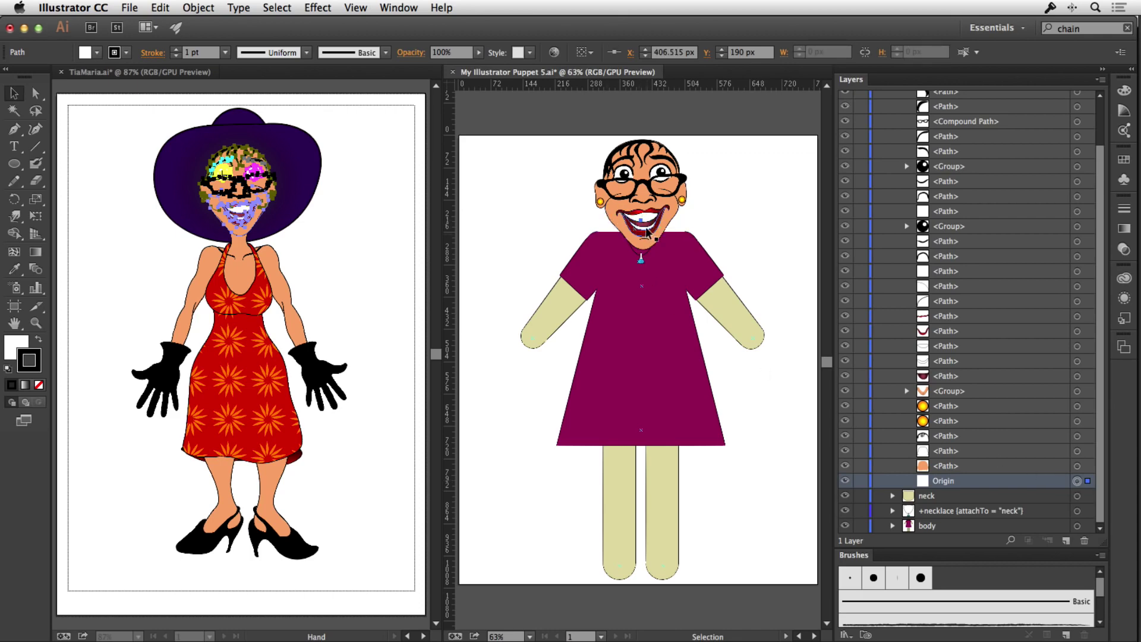
{"action": "left_click_drag", "start_coordinate": [640, 218], "coordinate": [641, 219]}
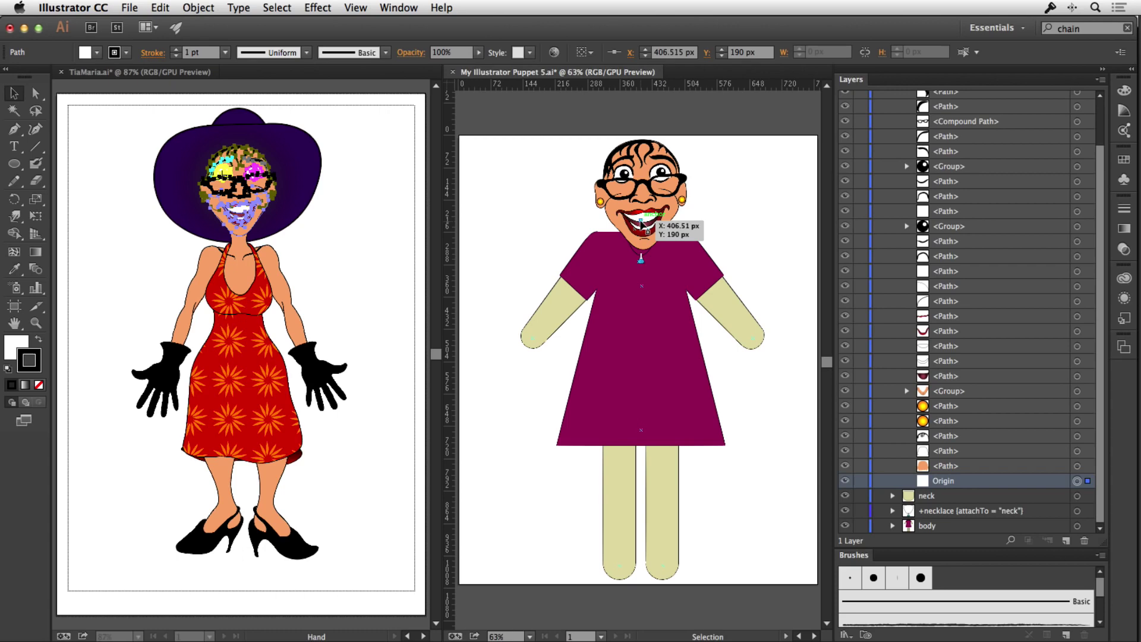
{"action": "key", "text": "shift"}
{"action": "key", "text": "shift+Down"}
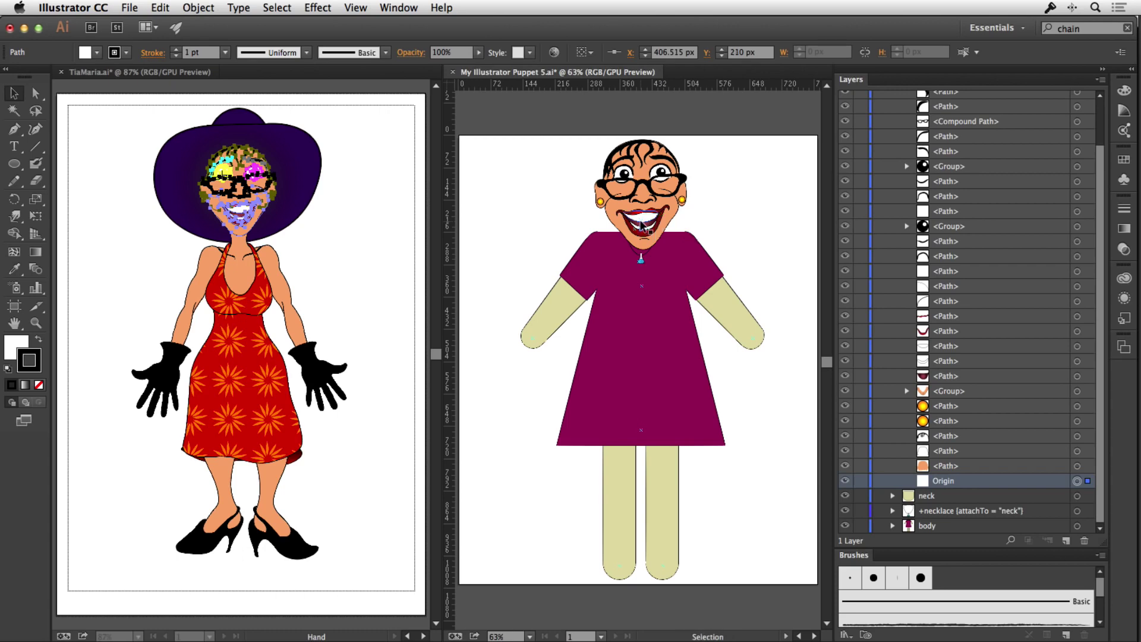
{"action": "left_click_drag", "start_coordinate": [644, 230], "coordinate": [646, 232]}
{"action": "key", "text": "shift+Down"}
{"action": "left_click_drag", "start_coordinate": [1100, 210], "coordinate": [1099, 70]}
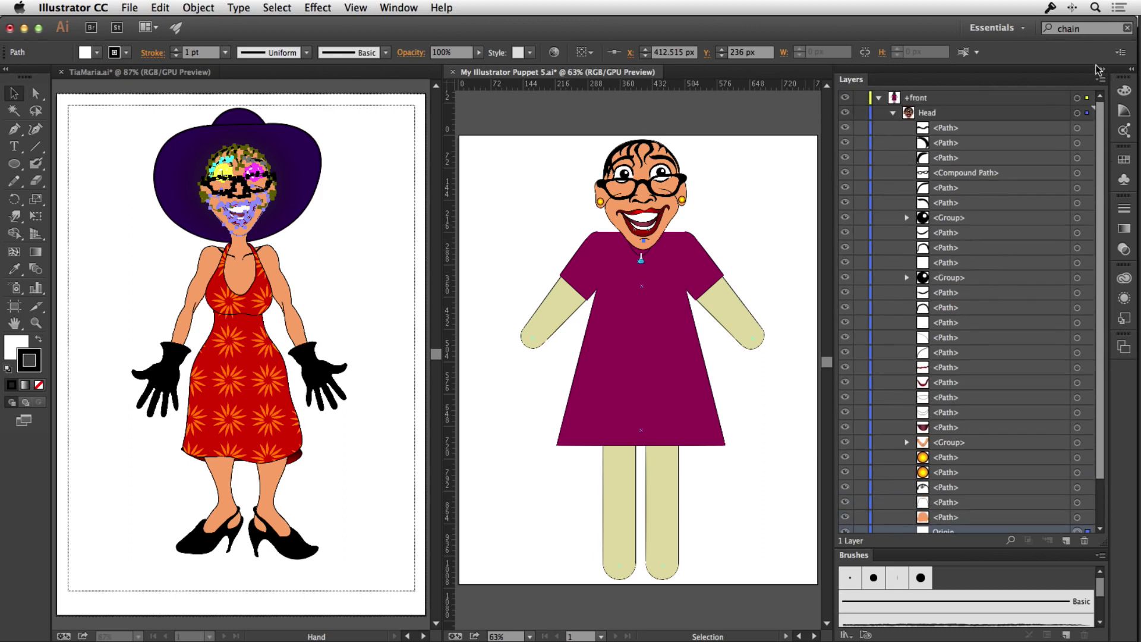
- Delete the dress and skin placeholder sublayers from the template's body layer
{"action": "left_click", "coordinate": [893, 113]}
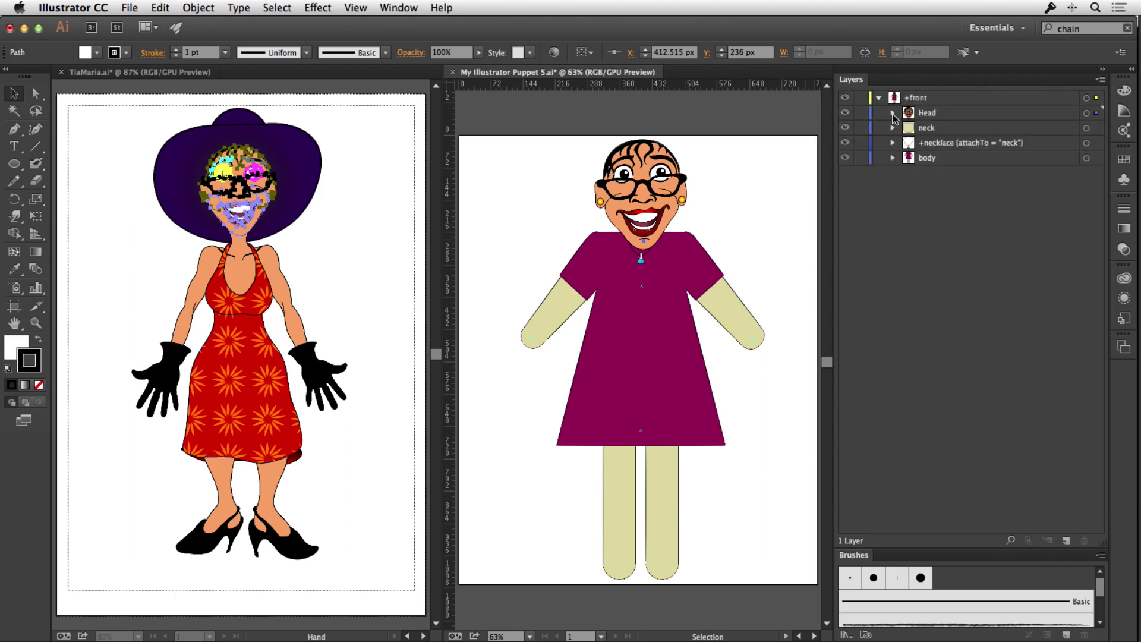
{"action": "left_click", "coordinate": [942, 158]}
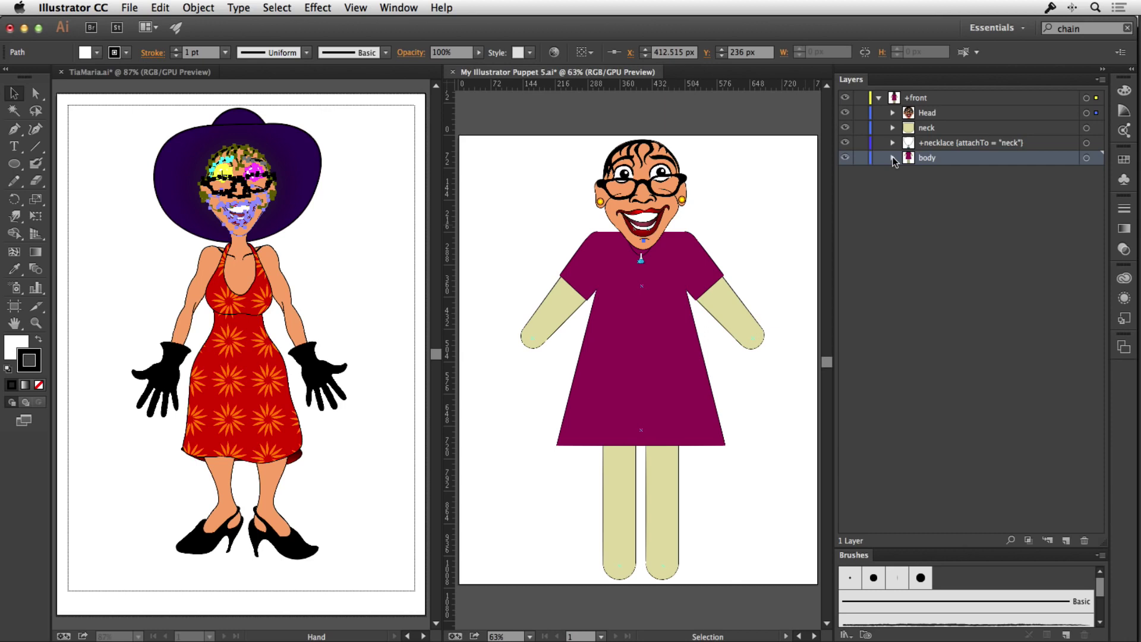
{"action": "left_click", "coordinate": [894, 158]}
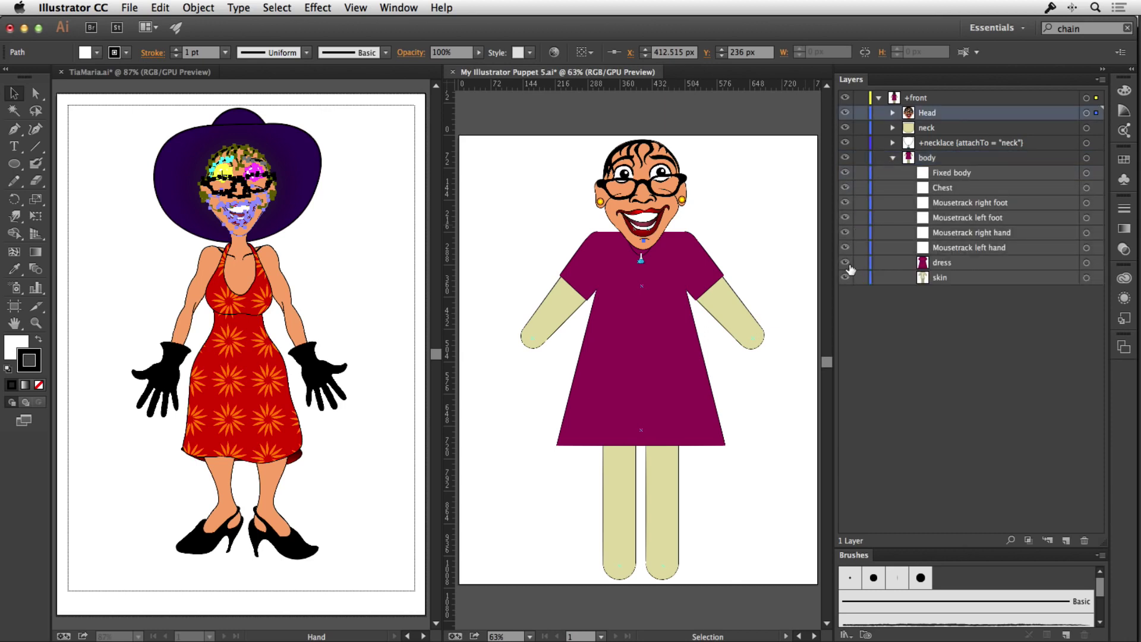
{"action": "left_click_drag", "start_coordinate": [847, 267], "coordinate": [847, 278]}
{"action": "left_click", "coordinate": [945, 265]}
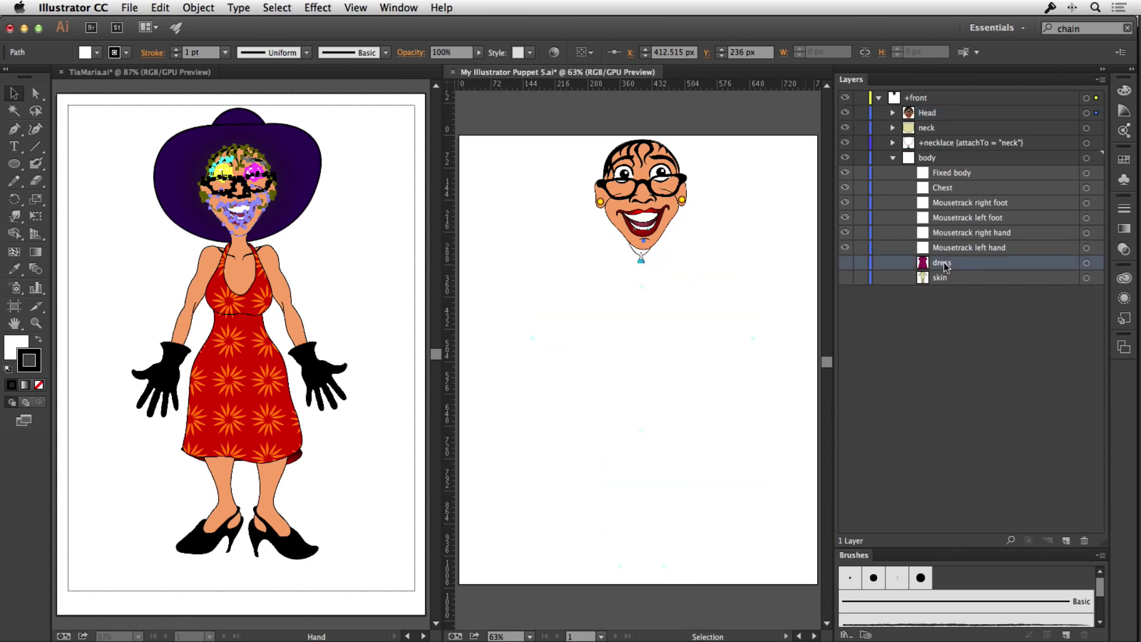
{"action": "left_click", "coordinate": [948, 279], "text": "shift"}
{"action": "left_click_drag", "start_coordinate": [956, 269], "coordinate": [1082, 541]}
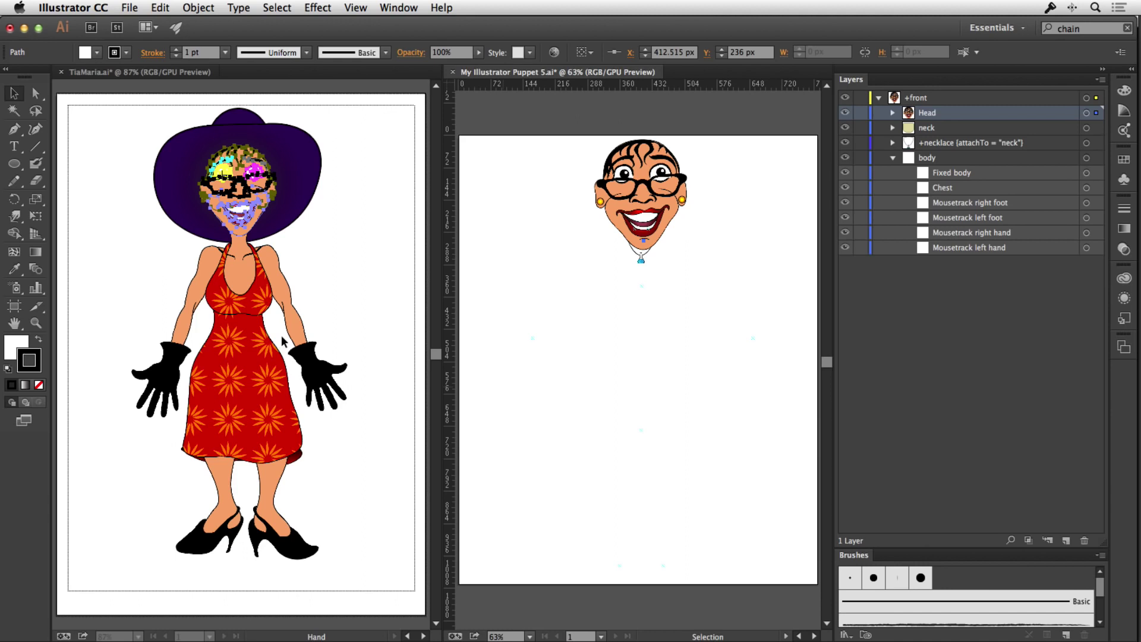
- Paste TiaMaria's dress, arms, gloves, legs and shoes into the puppet's body layer
{"action": "left_click", "coordinate": [231, 351]}
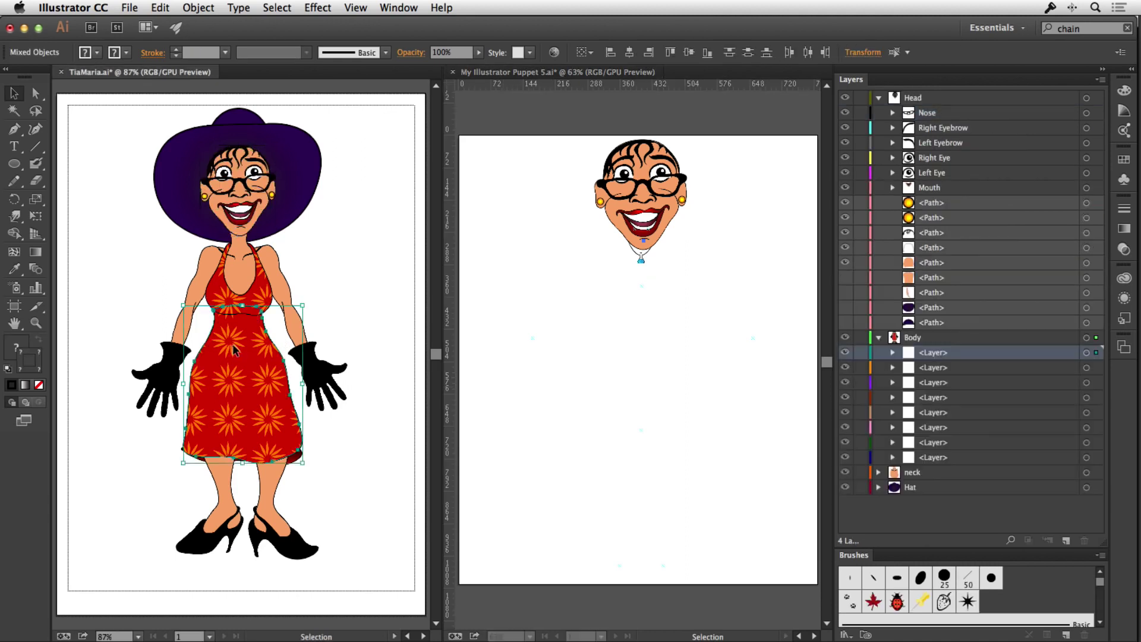
{"action": "left_click", "coordinate": [234, 350]}
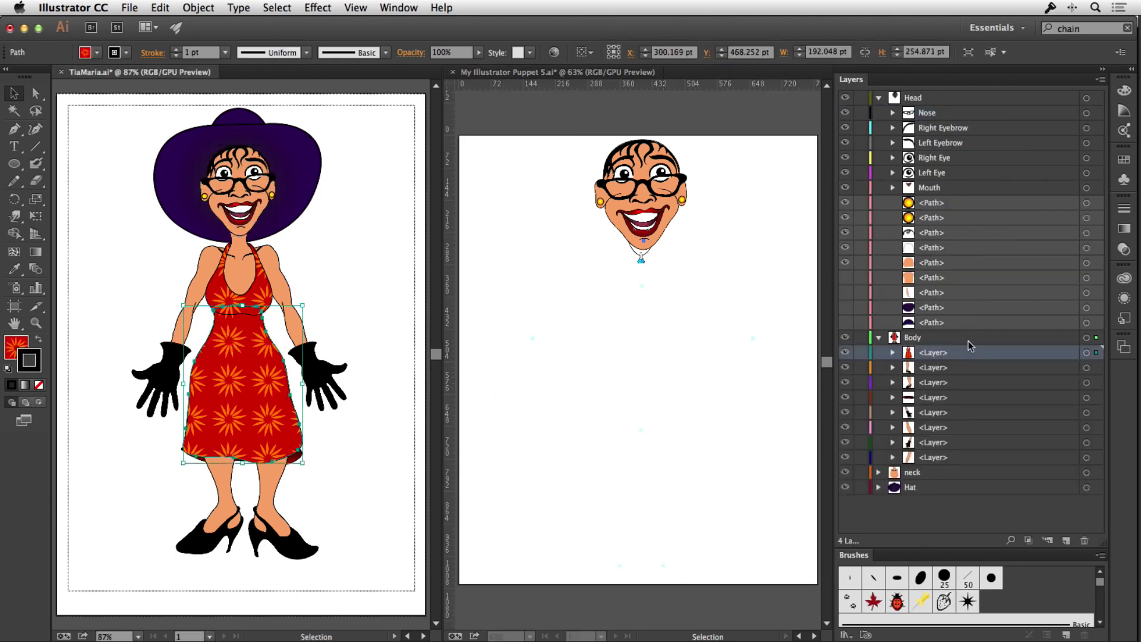
{"action": "left_click", "coordinate": [1087, 337]}
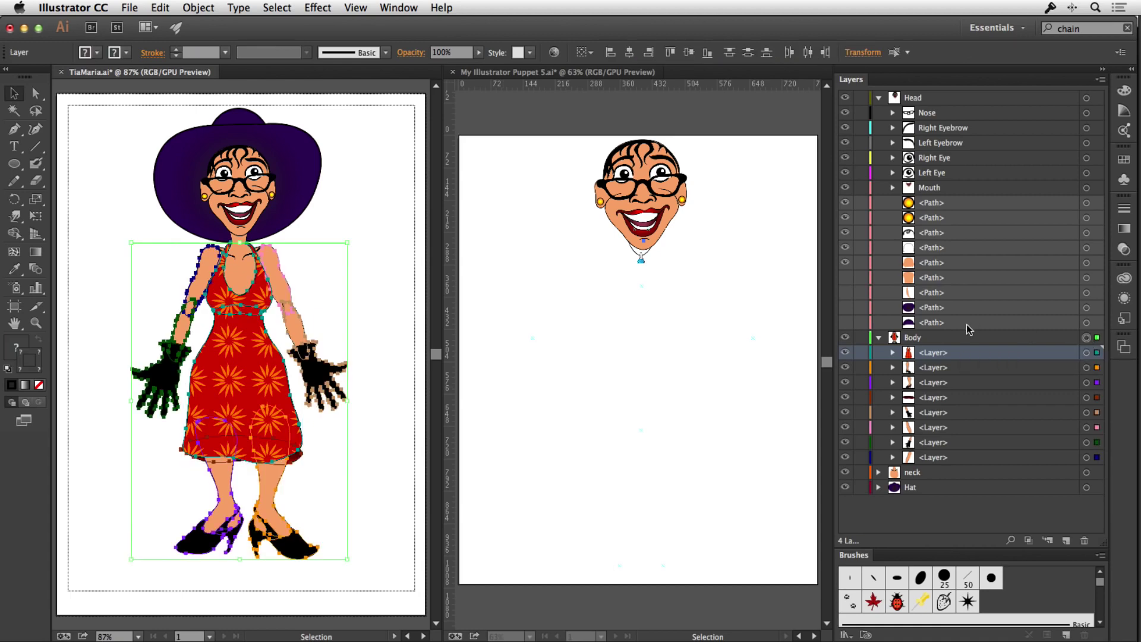
{"action": "left_click", "coordinate": [686, 282]}
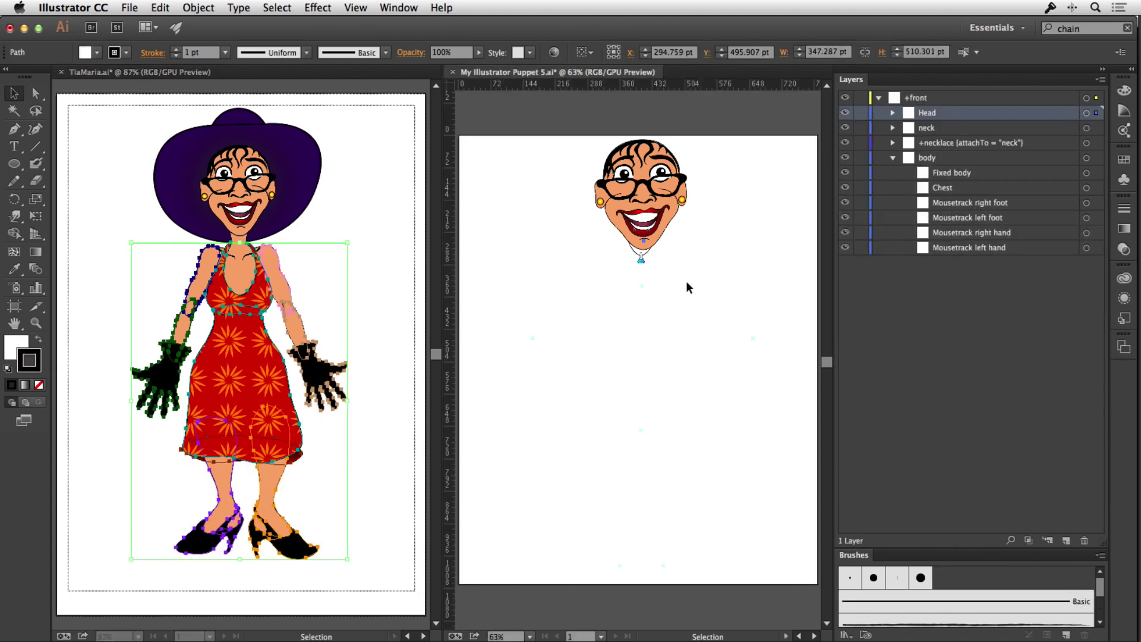
{"action": "left_click", "coordinate": [940, 159]}
{"action": "key", "text": "ctrl+v"}
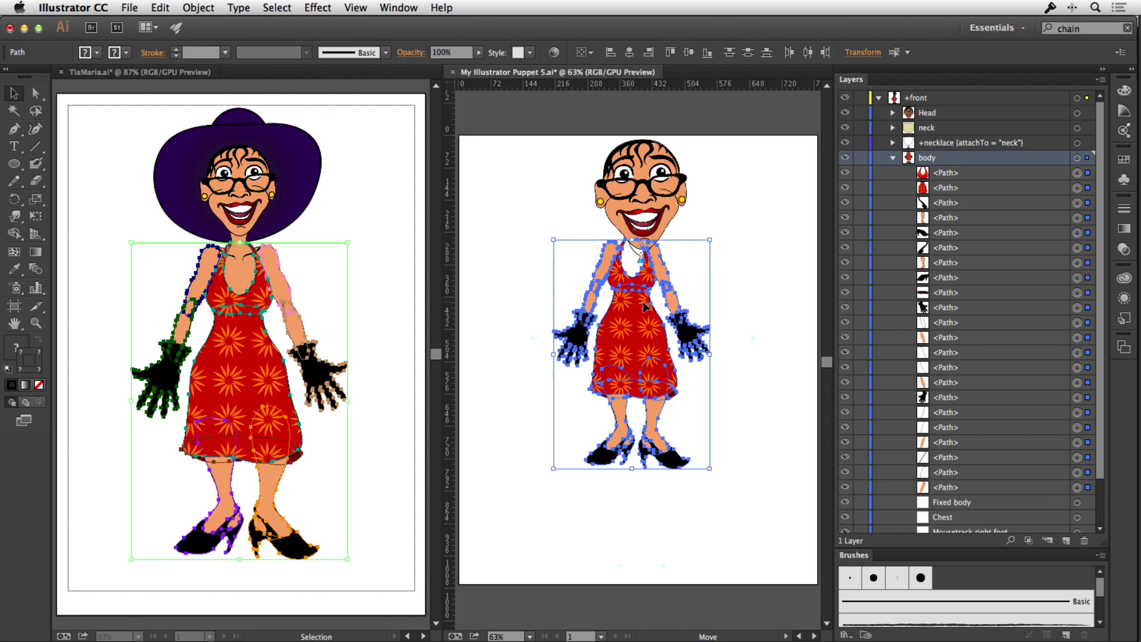
- Enlarge the pasted body and shift it left to sit under the head
{"action": "mouse_move", "coordinate": [633, 307]}
{"action": "left_mouse_down"}
{"action": "mouse_move", "coordinate": [651, 303]}
{"action": "mouse_move", "coordinate": [644, 310]}
{"action": "left_mouse_up"}
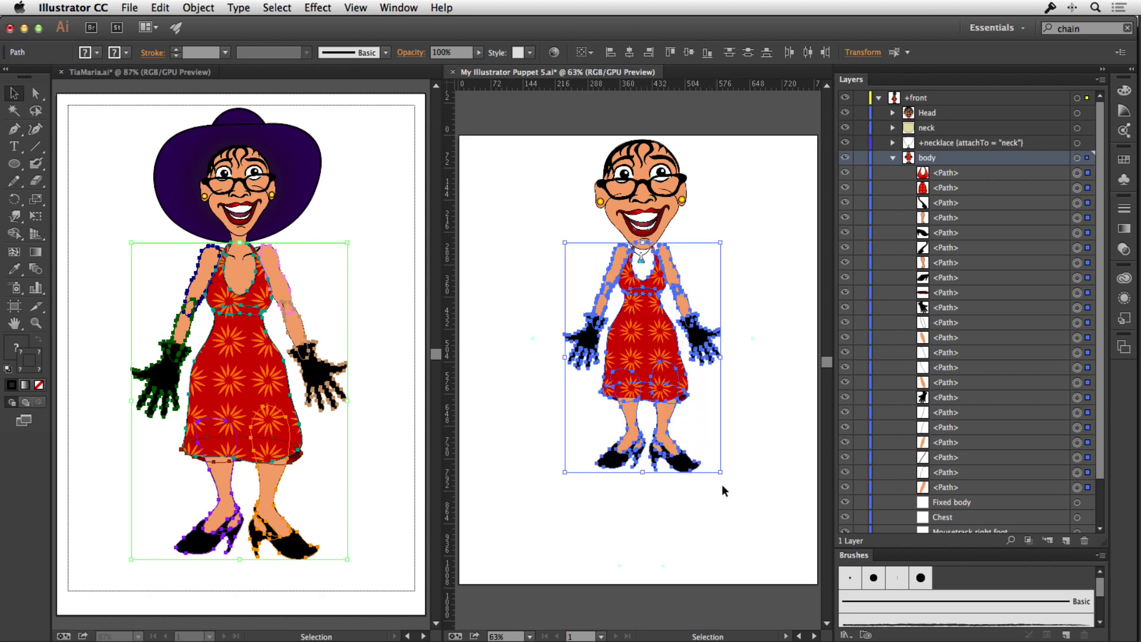
{"action": "left_click_drag", "start_coordinate": [720, 474], "coordinate": [765, 601]}
{"action": "left_click_drag", "start_coordinate": [683, 418], "coordinate": [657, 414]}
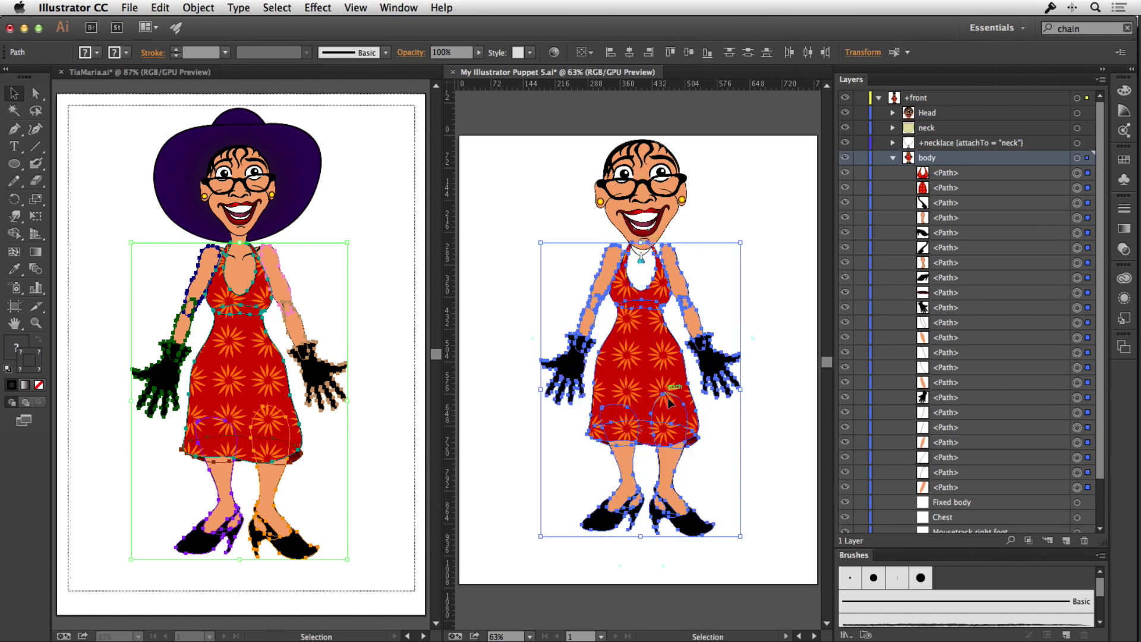
{"action": "left_click", "coordinate": [764, 323]}
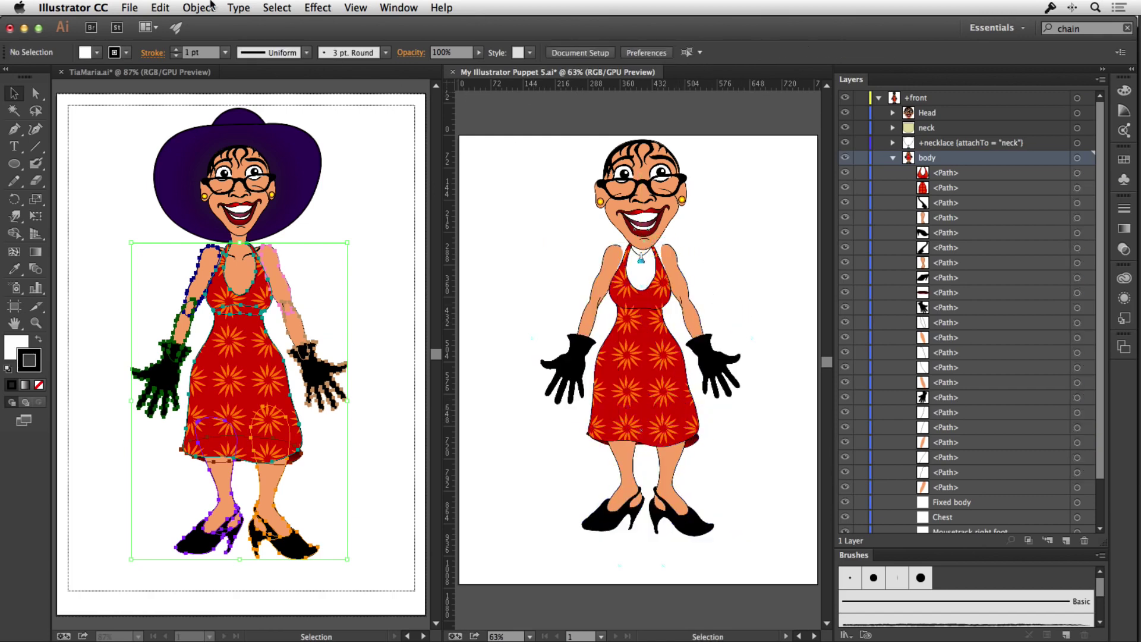
- Collapse the body layer, save the puppet file and return to Character Animator
{"action": "left_click", "coordinate": [893, 158]}
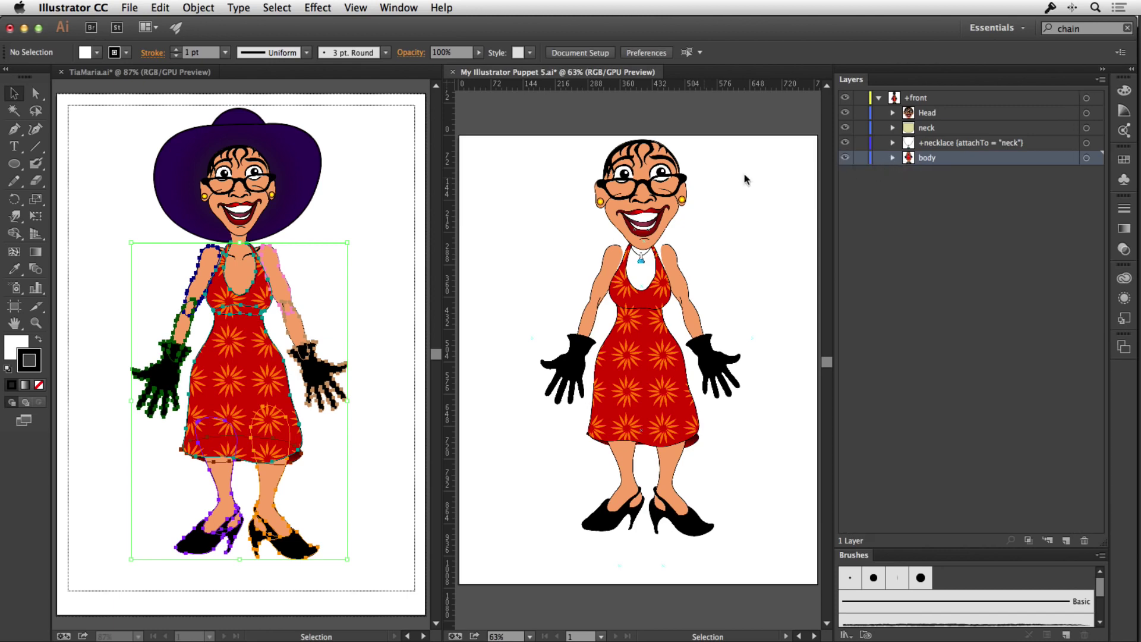
{"action": "left_click", "coordinate": [131, 8]}
{"action": "left_click", "coordinate": [143, 118]}
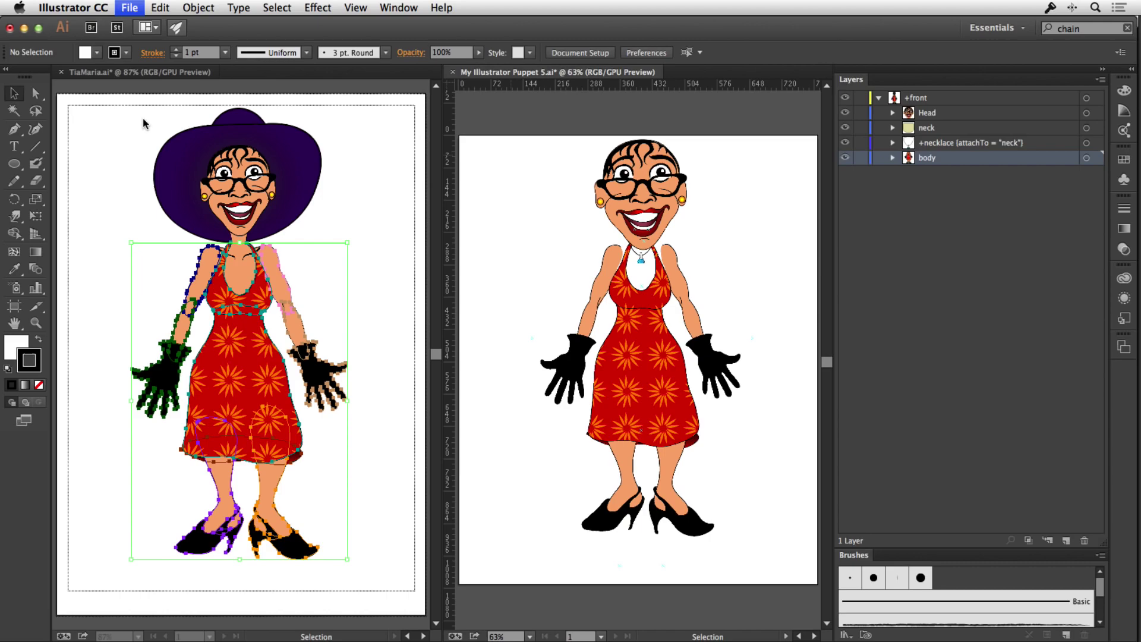
{"action": "key", "text": "super+Tab"}
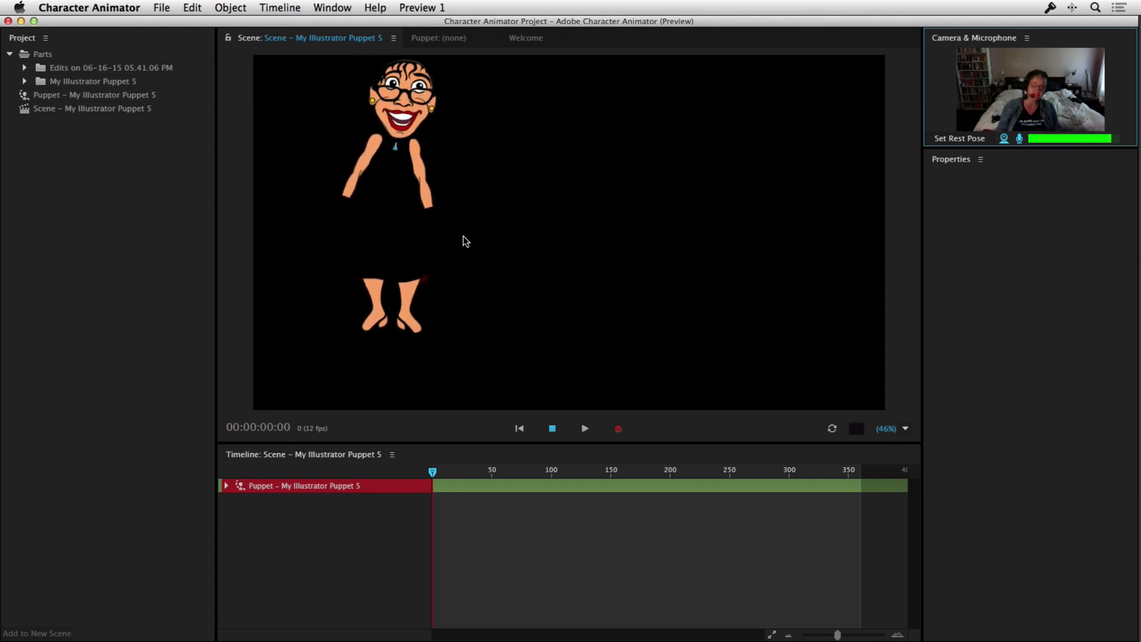
- Change the Character Animator scene background from black to white
{"action": "left_click", "coordinate": [856, 430]}
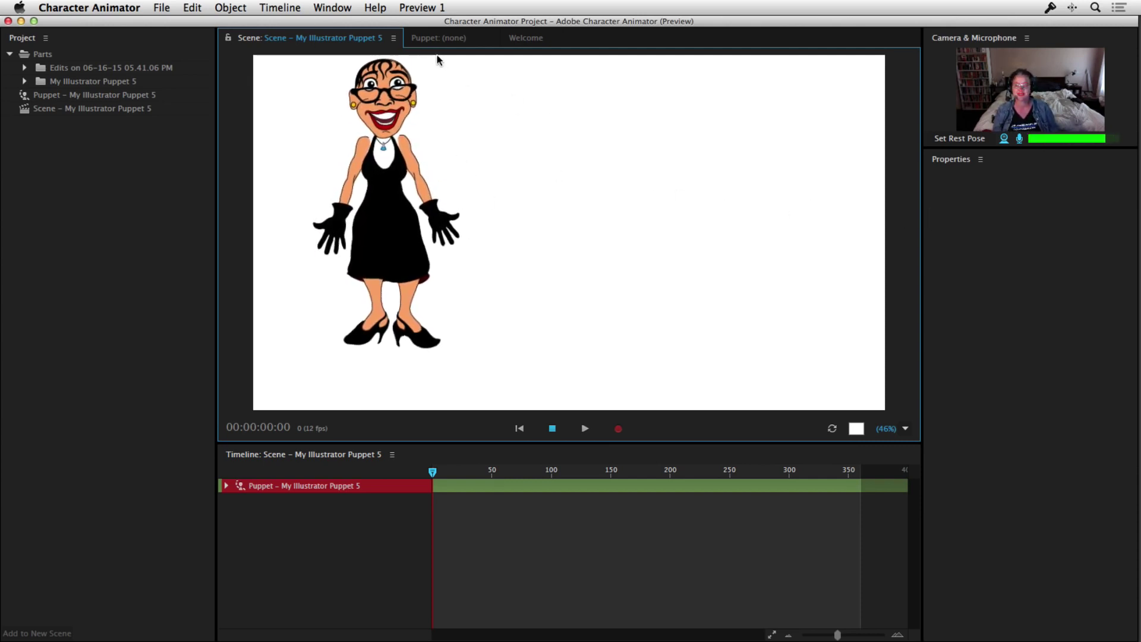
- Lower the puppet's Dangle Spring Stiffness to 35, then return to Illustrator
{"action": "left_click", "coordinate": [376, 485]}
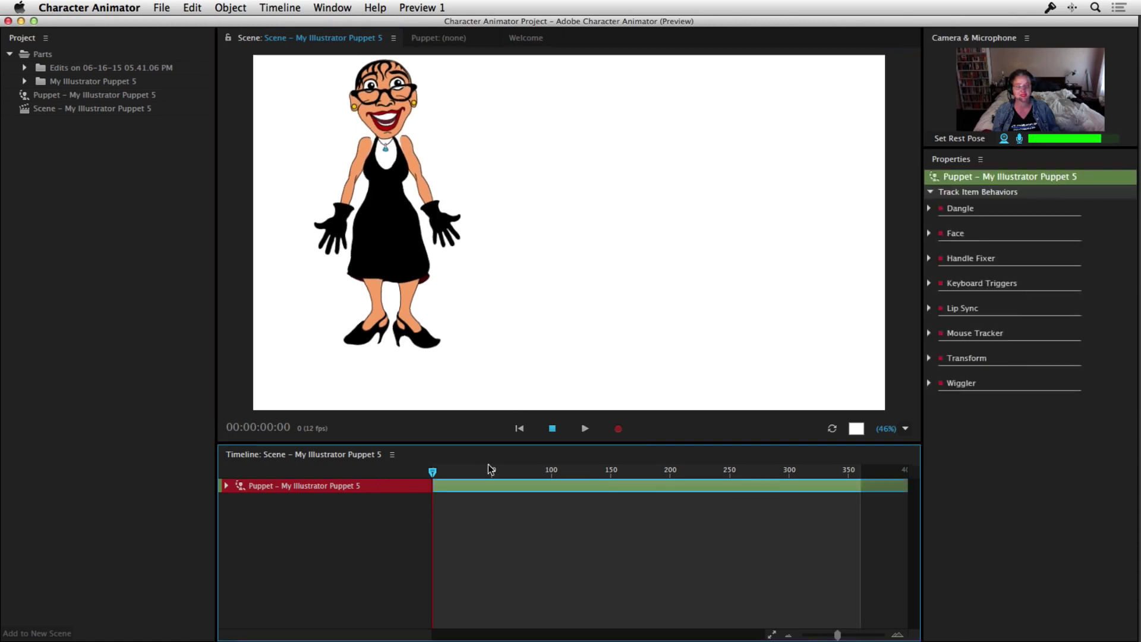
{"action": "left_click", "coordinate": [929, 210]}
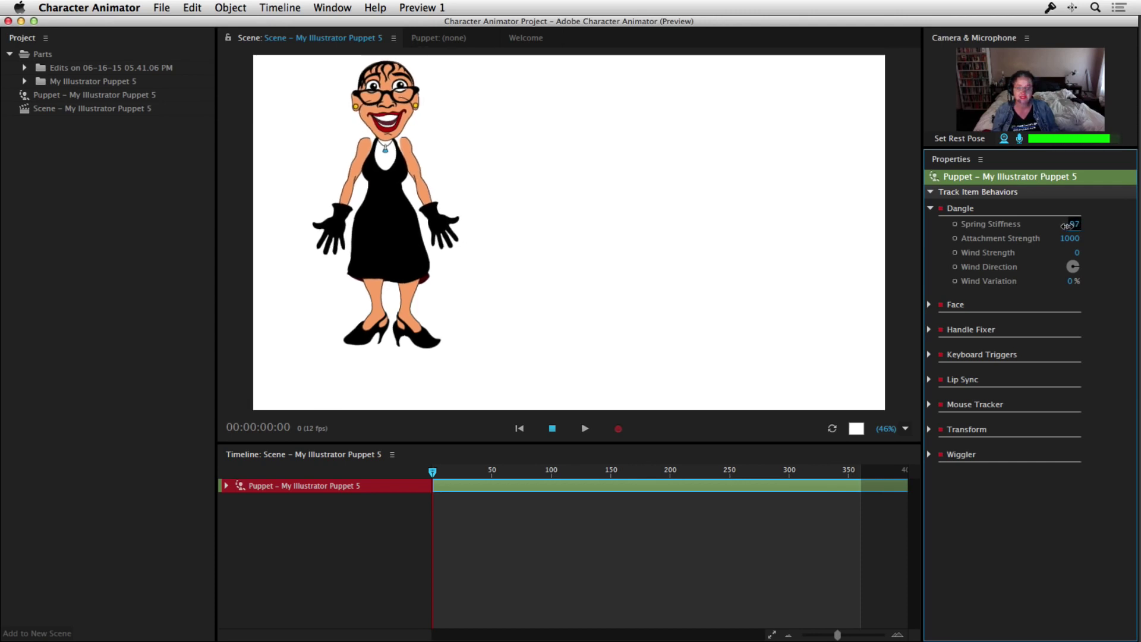
{"action": "left_click_drag", "start_coordinate": [1076, 225], "coordinate": [1024, 225]}
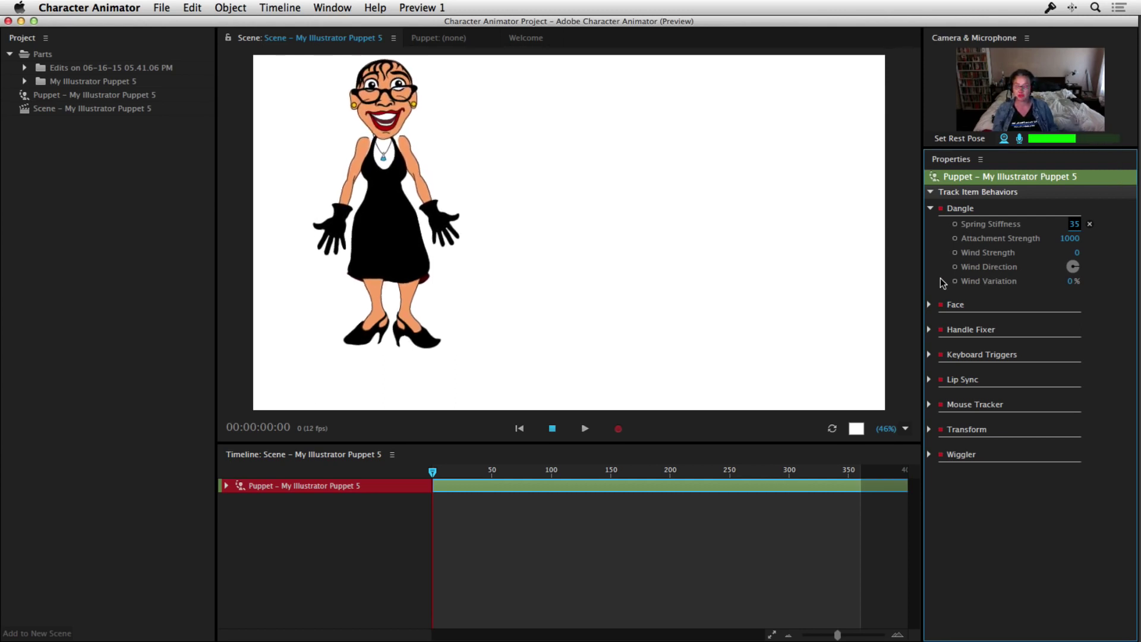
{"action": "key", "text": "super+Tab"}
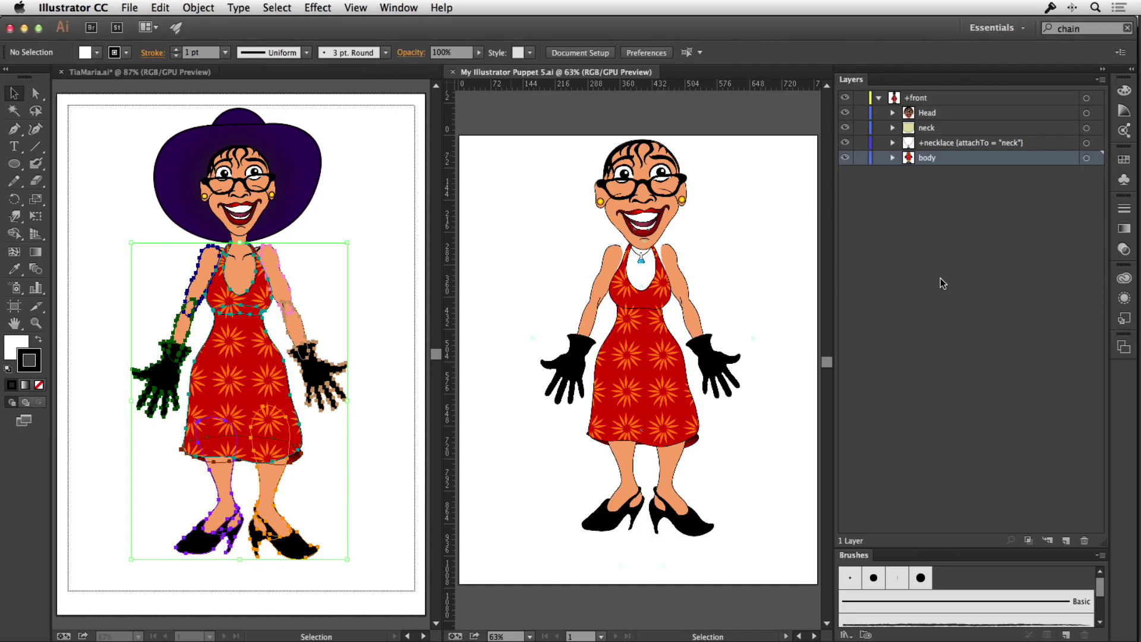
- Open TiaMaria_Red_Dress.ai from the recent files list
{"action": "left_click", "coordinate": [129, 8]}
{"action": "mouse_move", "coordinate": [157, 69]}
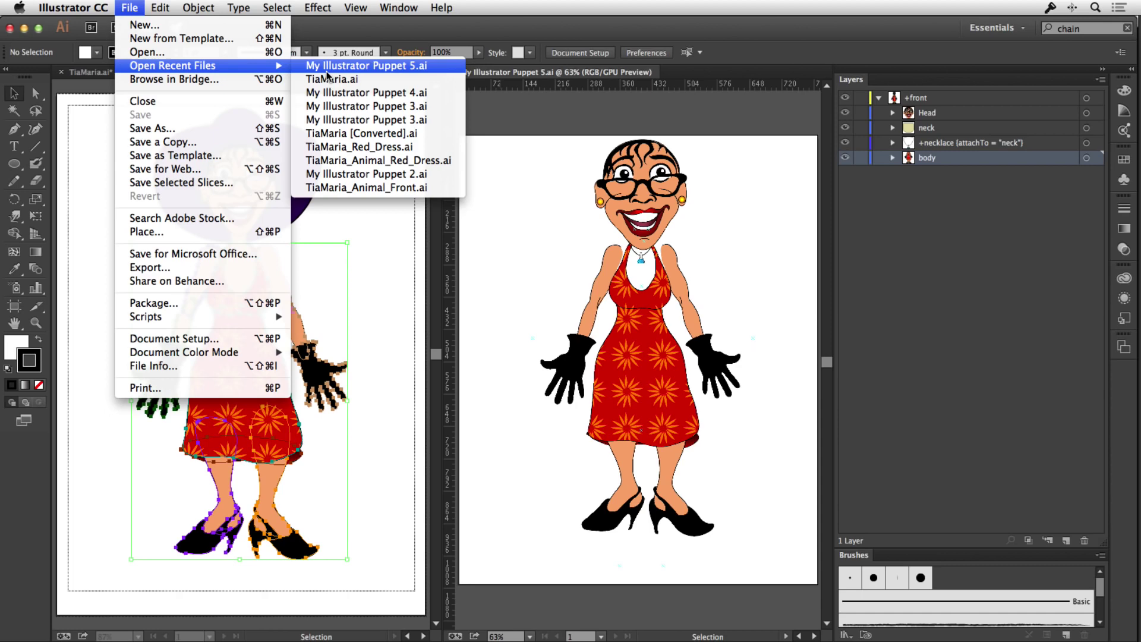
{"action": "left_click", "coordinate": [360, 147]}
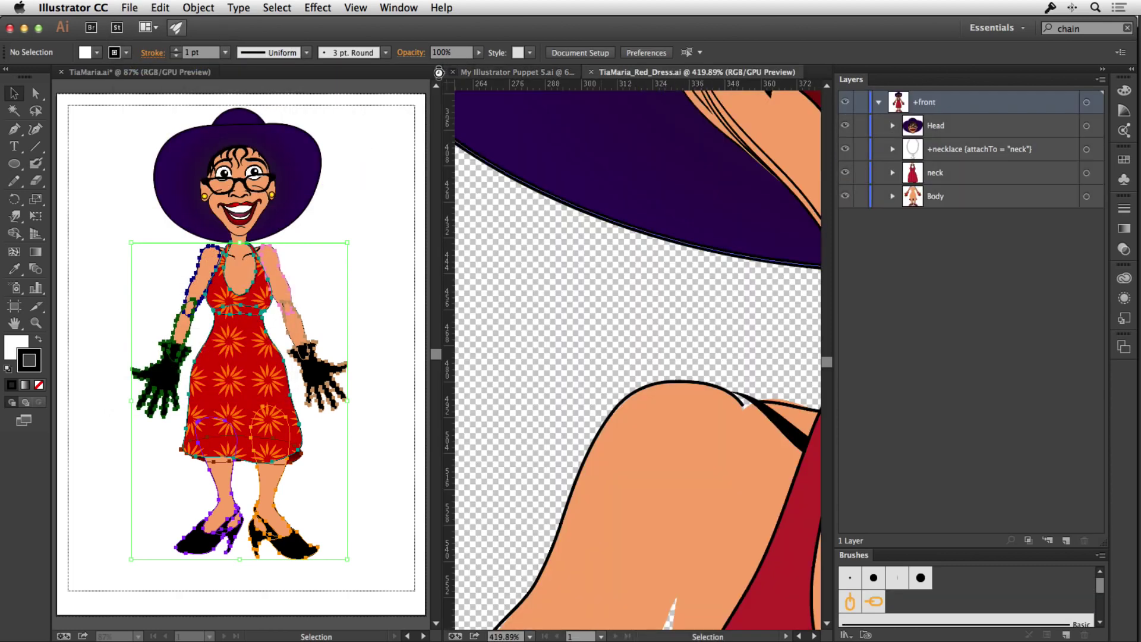
- Close My Illustrator Puppet 5.ai and TiaMaria.ai, discarding TiaMaria.ai's unsaved changes
{"action": "left_click", "coordinate": [452, 71]}
{"action": "left_click", "coordinate": [60, 72]}
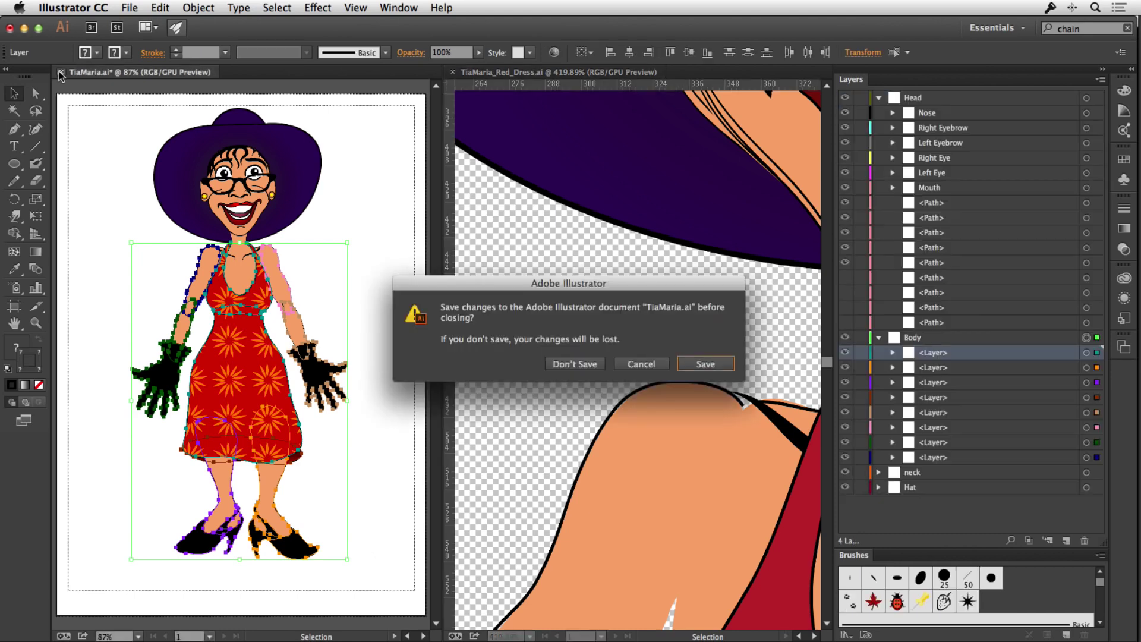
{"action": "left_click", "coordinate": [582, 368]}
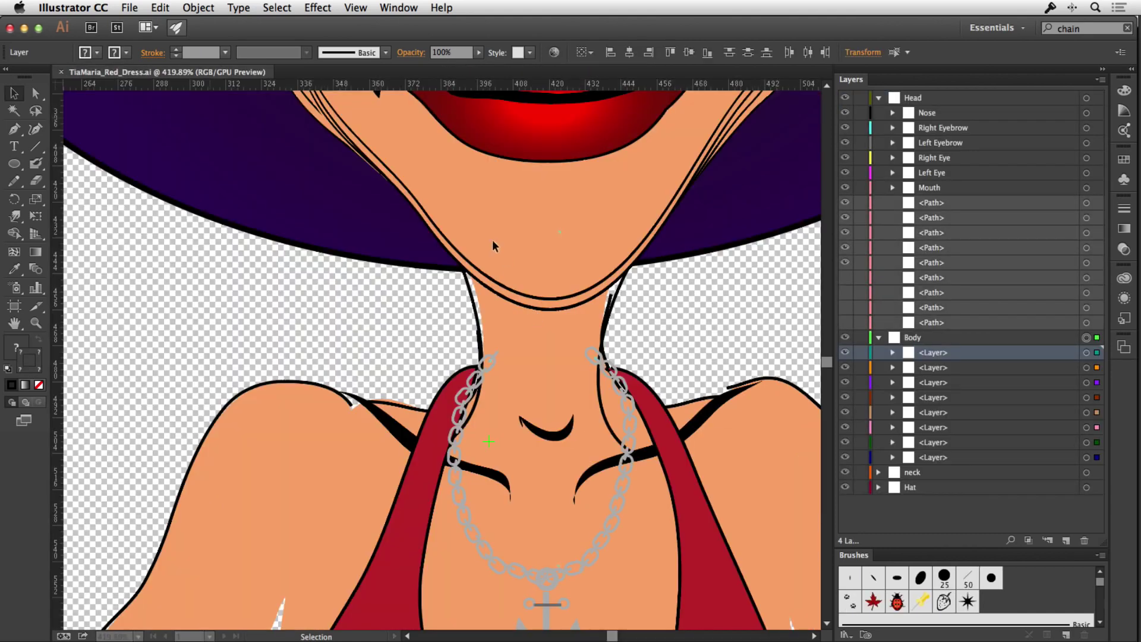
- Fit the whole artboard in the window and hide the transparency grid
{"action": "double_click", "coordinate": [13, 324]}
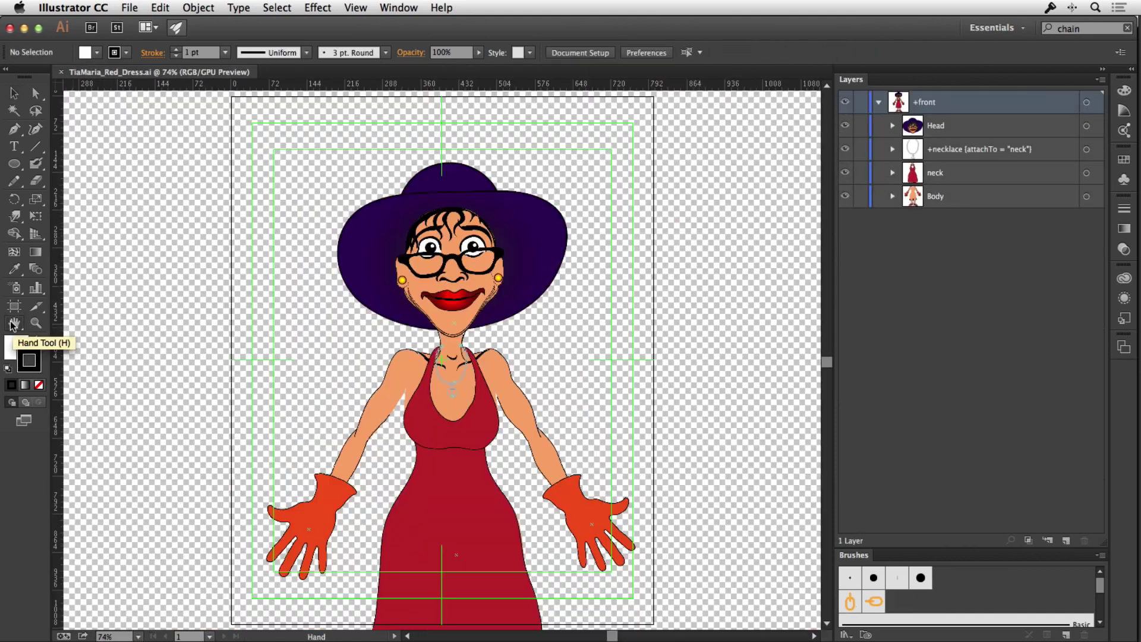
{"action": "left_click", "coordinate": [399, 8]}
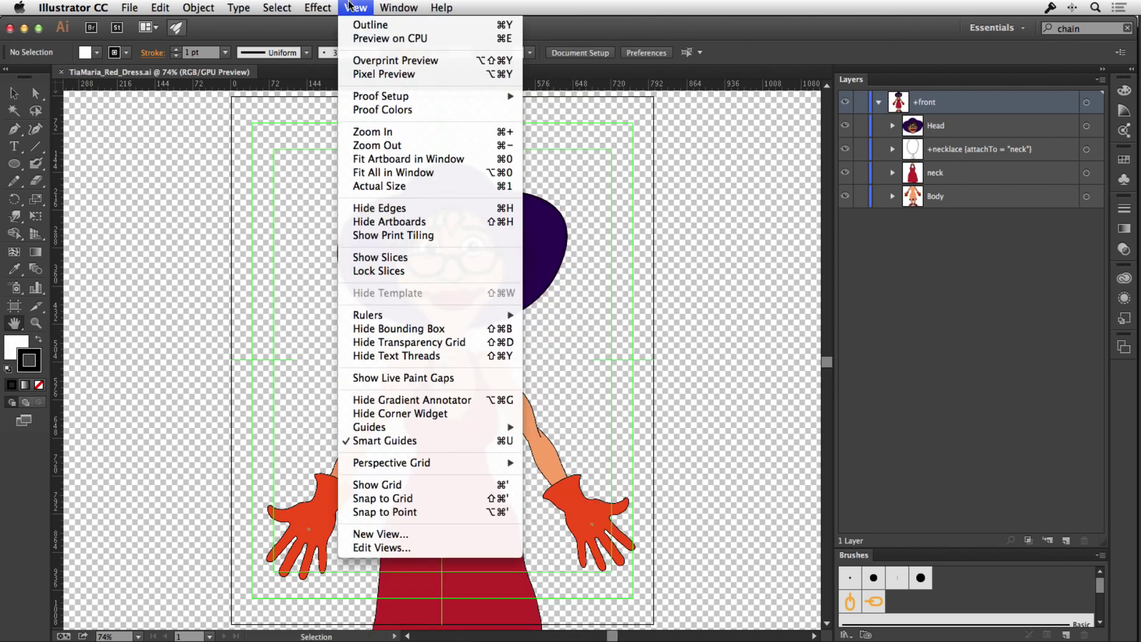
{"action": "left_click", "coordinate": [547, 338]}
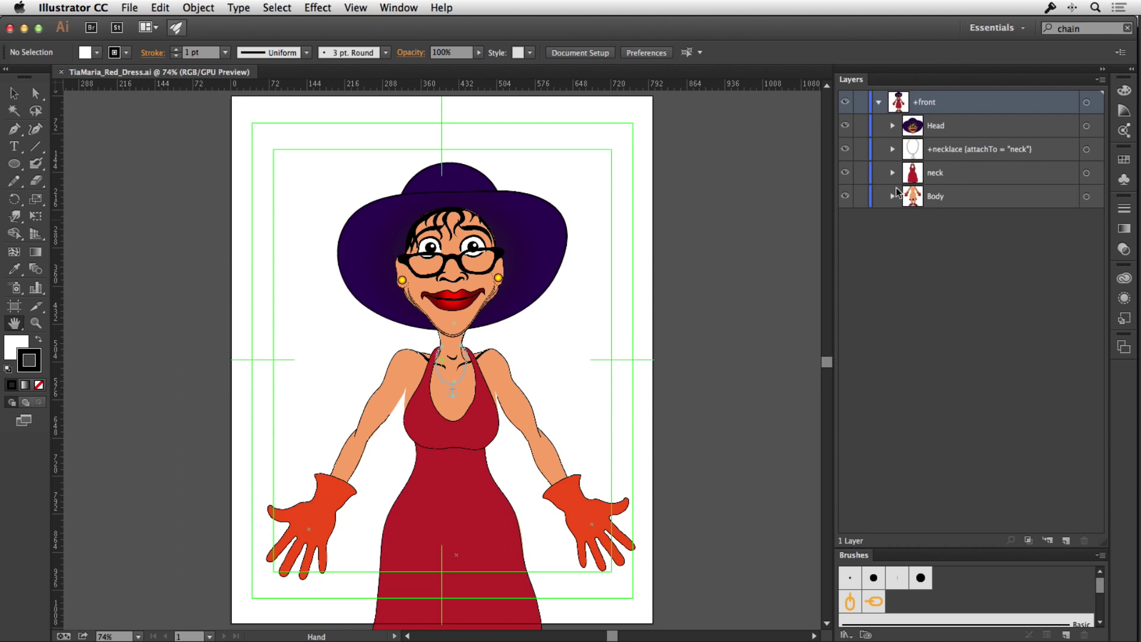
- Toggle the Body and neck layers' visibility off and on, then expand the Head layer
{"action": "left_click", "coordinate": [845, 196]}
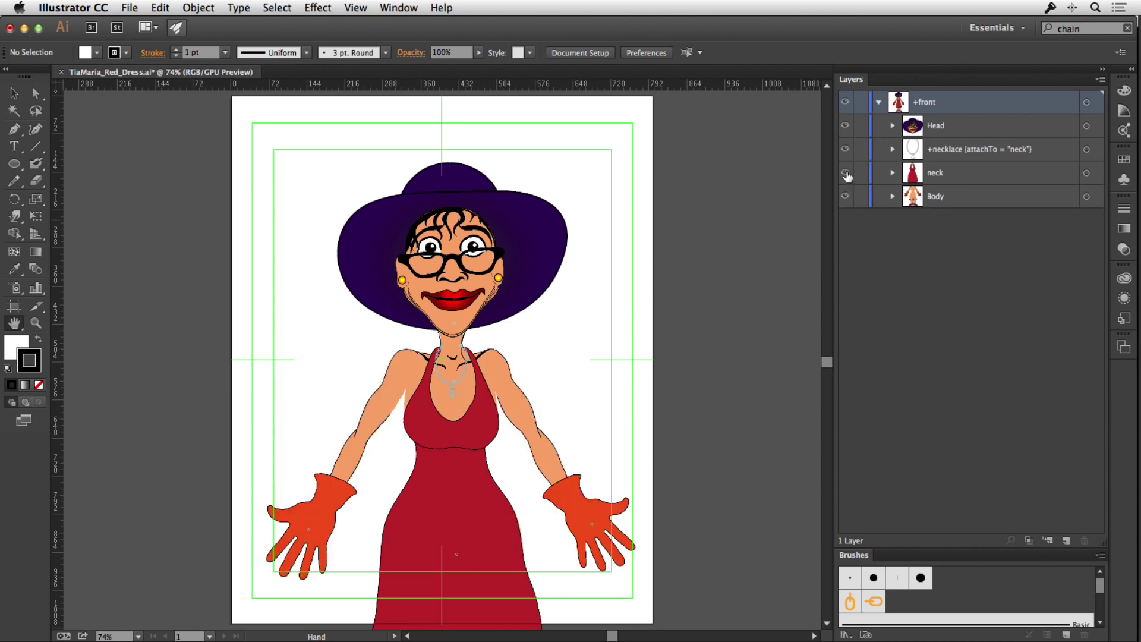
{"action": "left_click", "coordinate": [845, 173]}
{"action": "left_click", "coordinate": [845, 173]}
{"action": "left_click", "coordinate": [893, 126]}
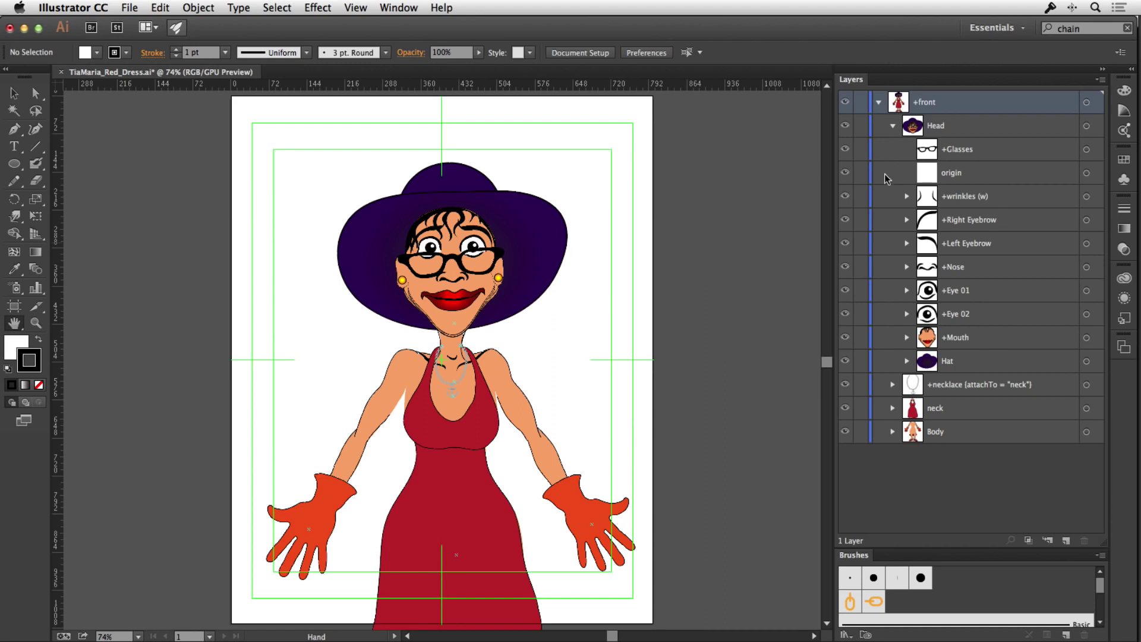
{"action": "left_click", "coordinate": [907, 338]}
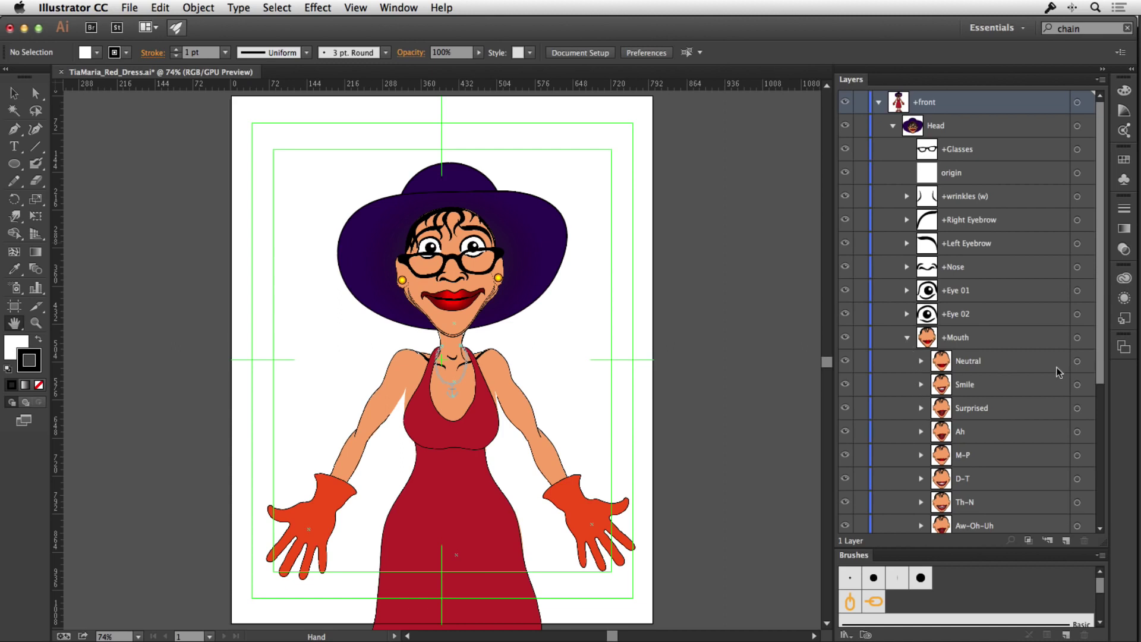
{"action": "scroll", "coordinate": [1100, 342], "scroll_direction": "down", "scroll_amount": 5}
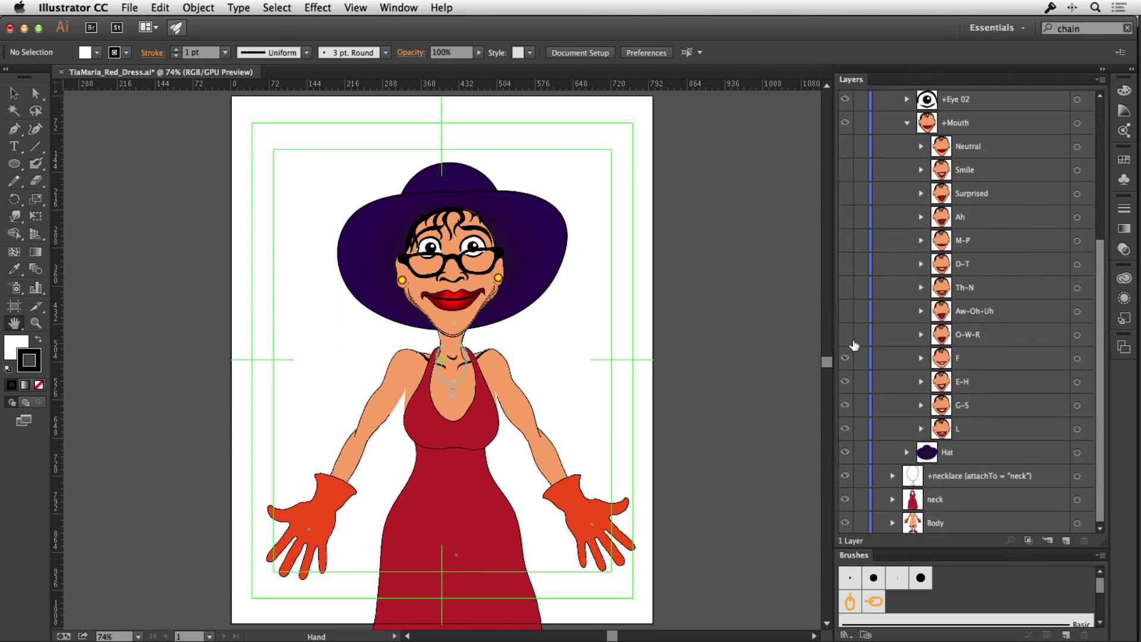
{"action": "left_click", "coordinate": [851, 407]}
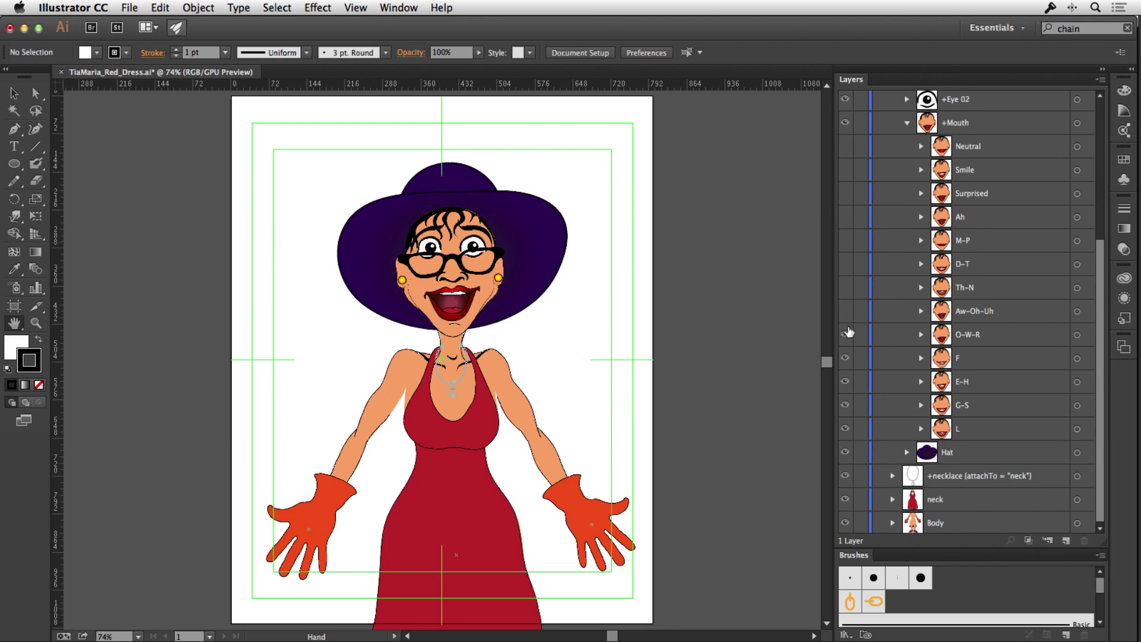
{"action": "left_click", "coordinate": [846, 288]}
{"action": "scroll", "coordinate": [848, 290], "scroll_direction": "up", "scroll_amount": 1}
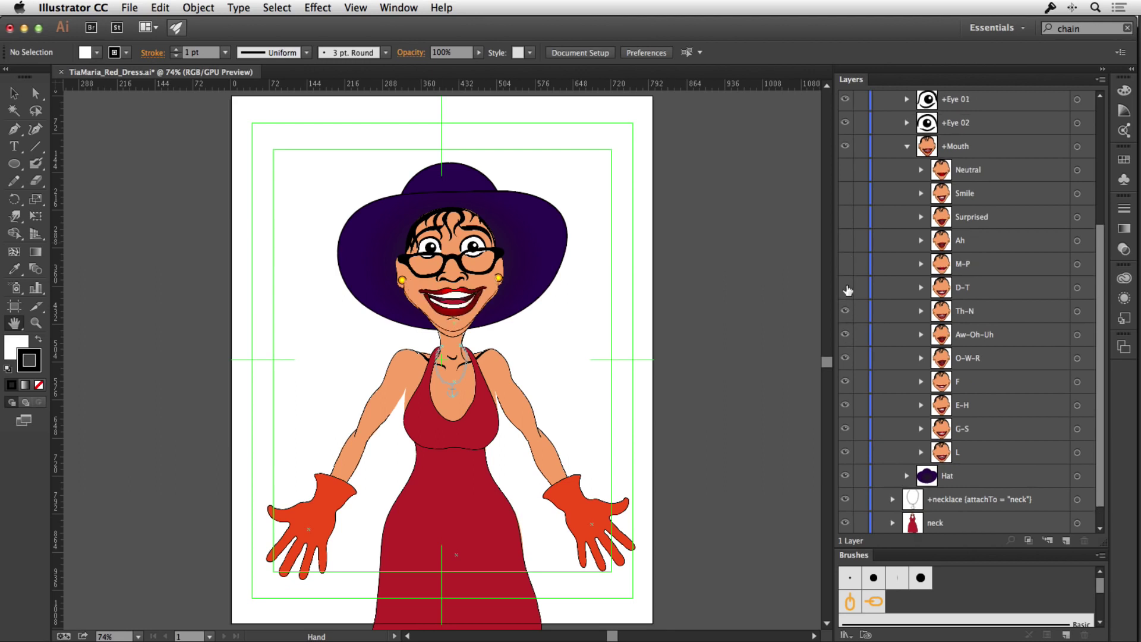
{"action": "left_click", "coordinate": [845, 287]}
{"action": "scroll", "coordinate": [846, 288], "scroll_direction": "up", "scroll_amount": 1}
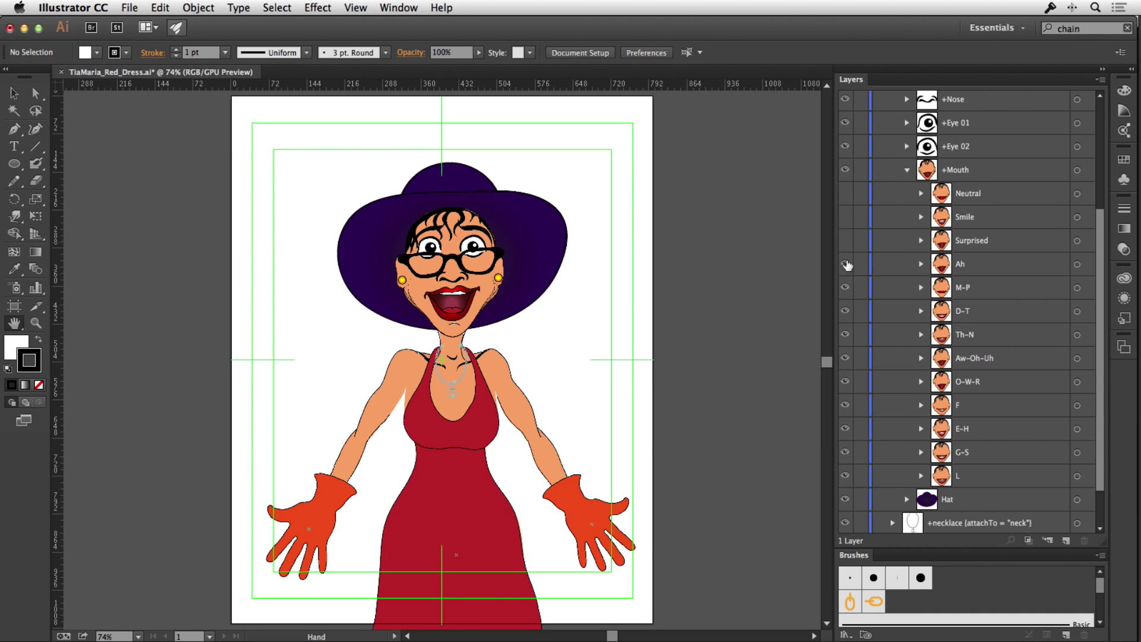
{"action": "left_click", "coordinate": [845, 241]}
{"action": "scroll", "coordinate": [847, 245], "scroll_direction": "up", "scroll_amount": 1}
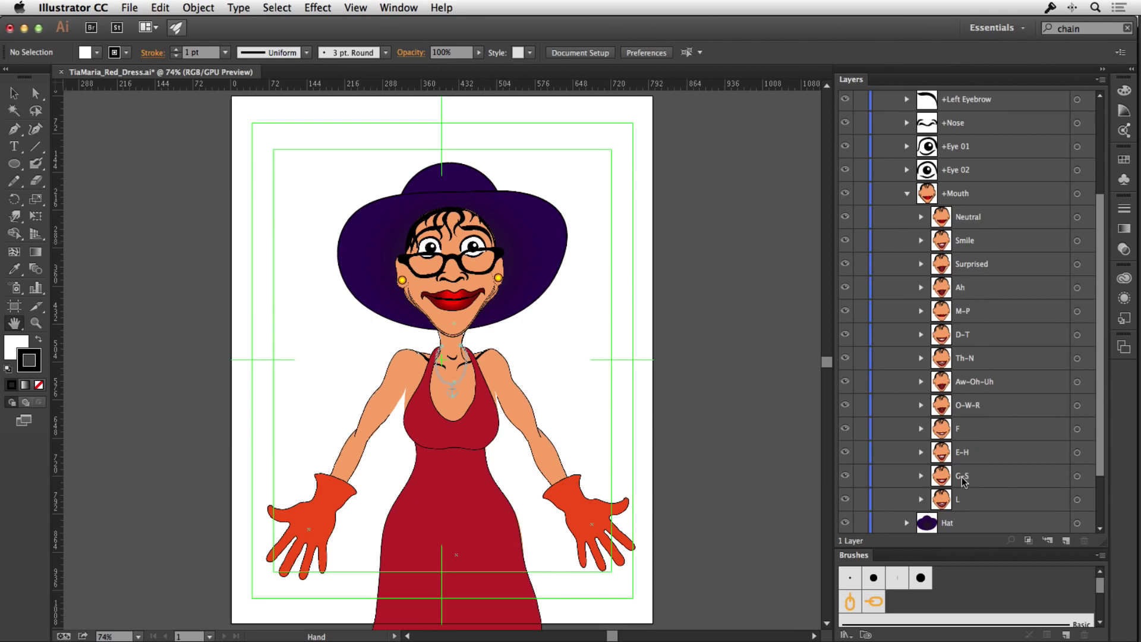
{"action": "left_click", "coordinate": [907, 194]}
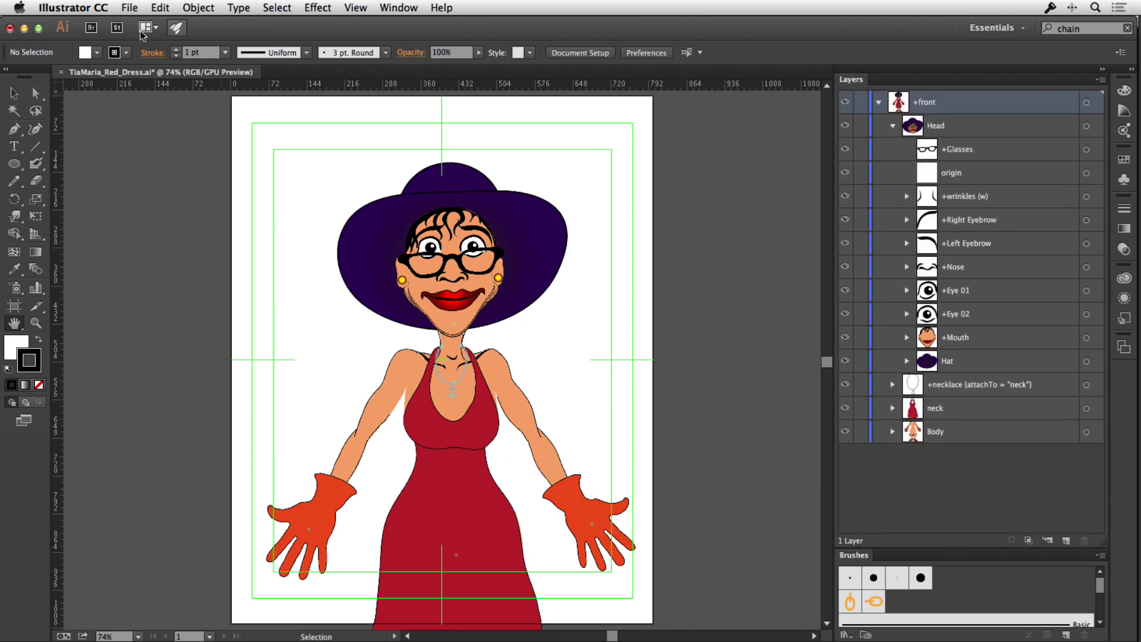
- In Character Animator, delete the old puppet track from the scene
{"action": "key", "text": "super+Tab"}
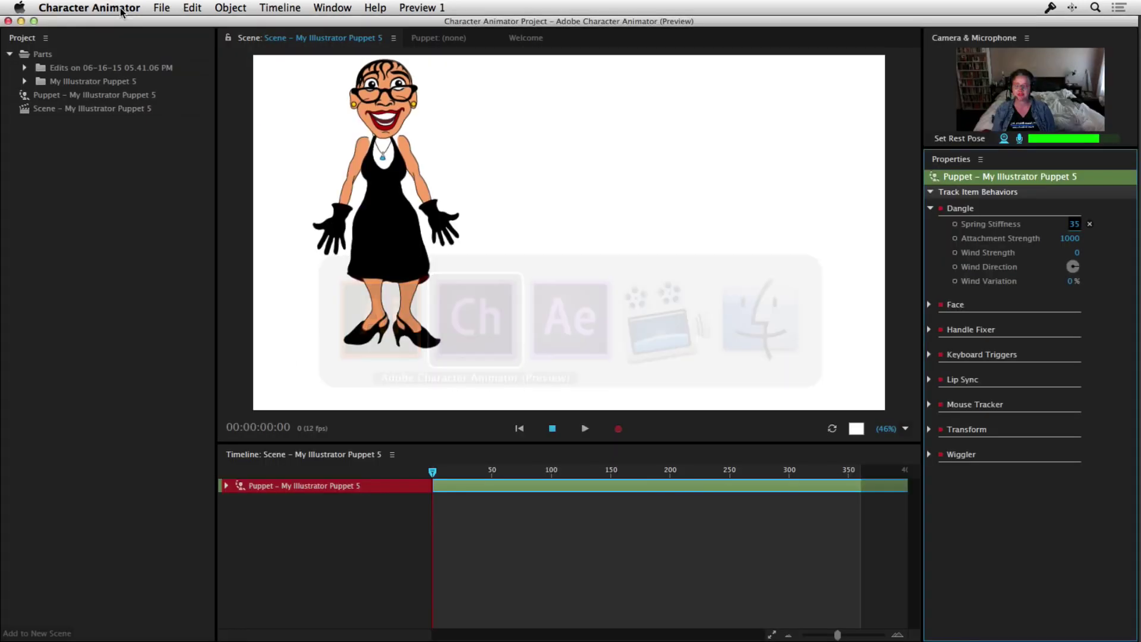
{"action": "left_click", "coordinate": [282, 488]}
{"action": "key", "text": "Delete"}
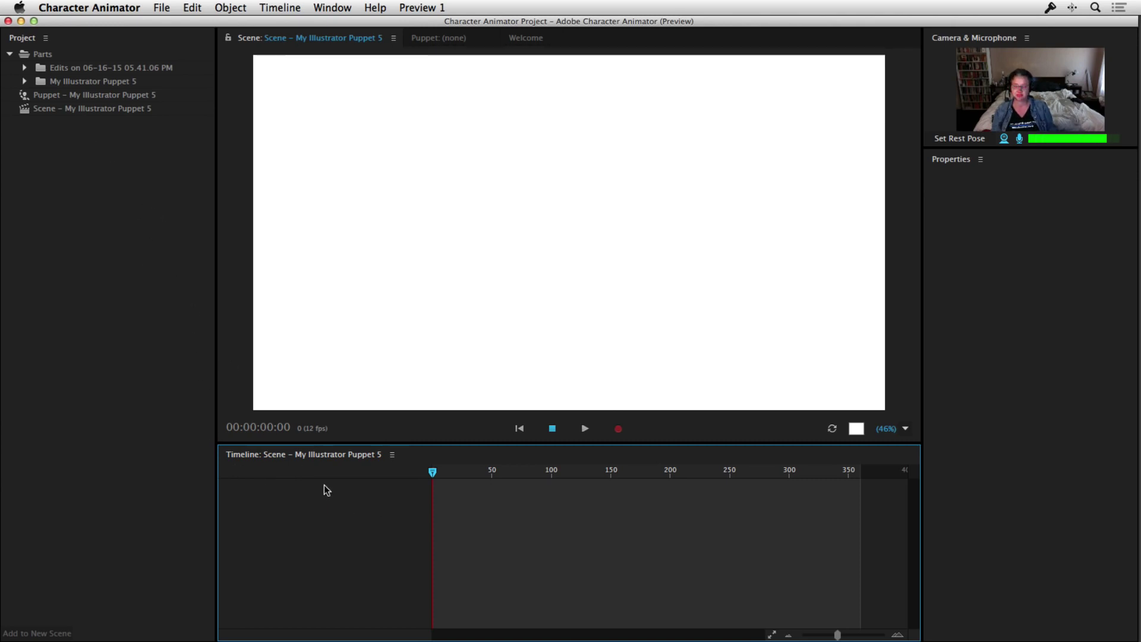
- Import TiaMaria_Red_Dress.ai into the project as a puppet
{"action": "left_click", "coordinate": [159, 9]}
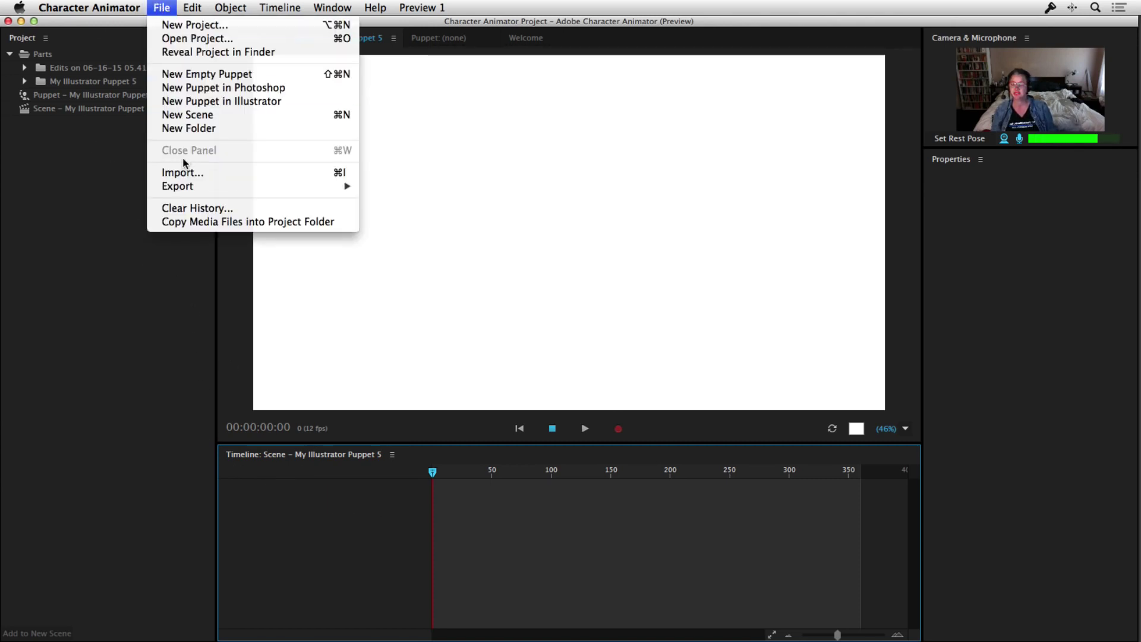
{"action": "left_click", "coordinate": [181, 174]}
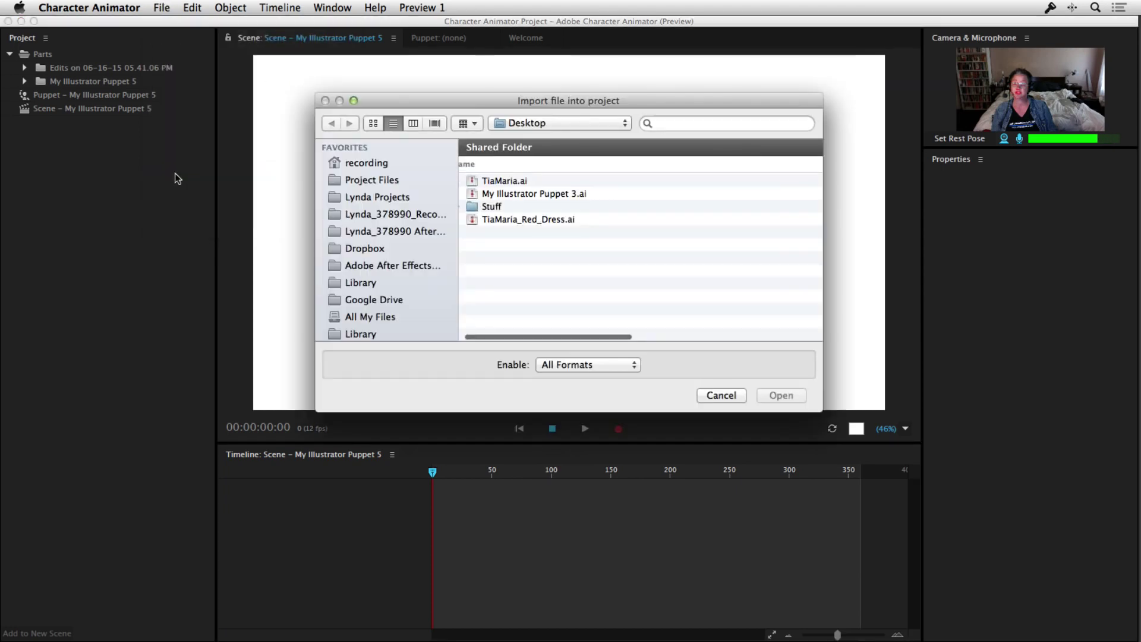
{"action": "double_click", "coordinate": [537, 222]}
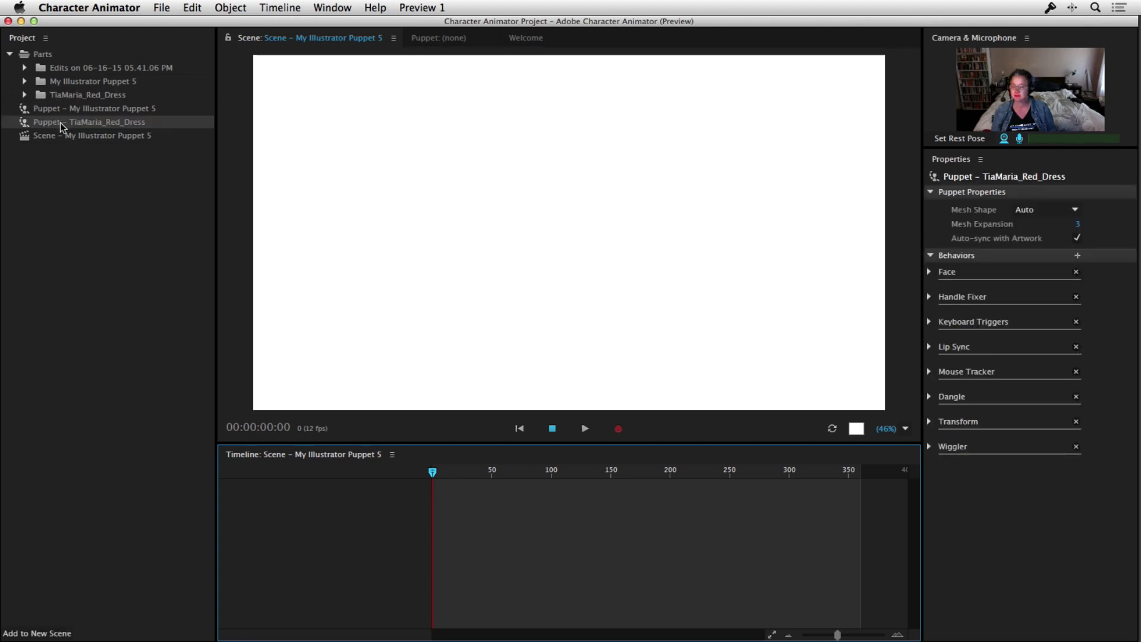
- Add the TiaMaria_Red_Dress puppet to the scene and drag its hands to wave both arms
{"action": "left_click_drag", "start_coordinate": [59, 122], "coordinate": [379, 221]}
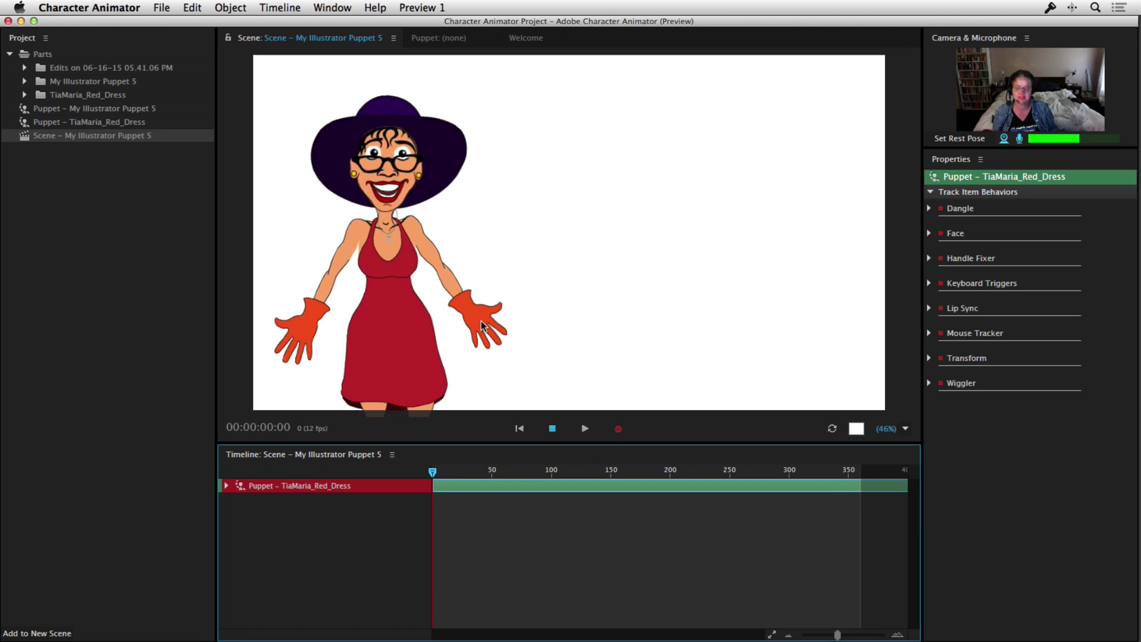
{"action": "left_click_drag", "start_coordinate": [480, 320], "coordinate": [483, 222]}
{"action": "left_click_drag", "start_coordinate": [308, 365], "coordinate": [308, 227]}
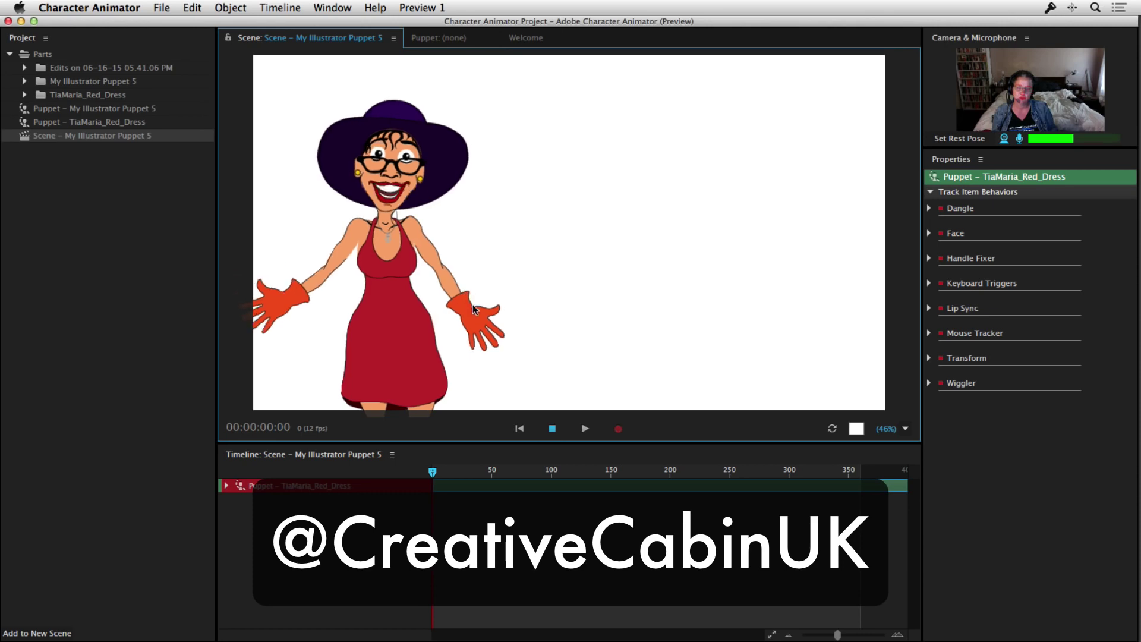
{"action": "left_click_drag", "start_coordinate": [476, 311], "coordinate": [532, 219]}
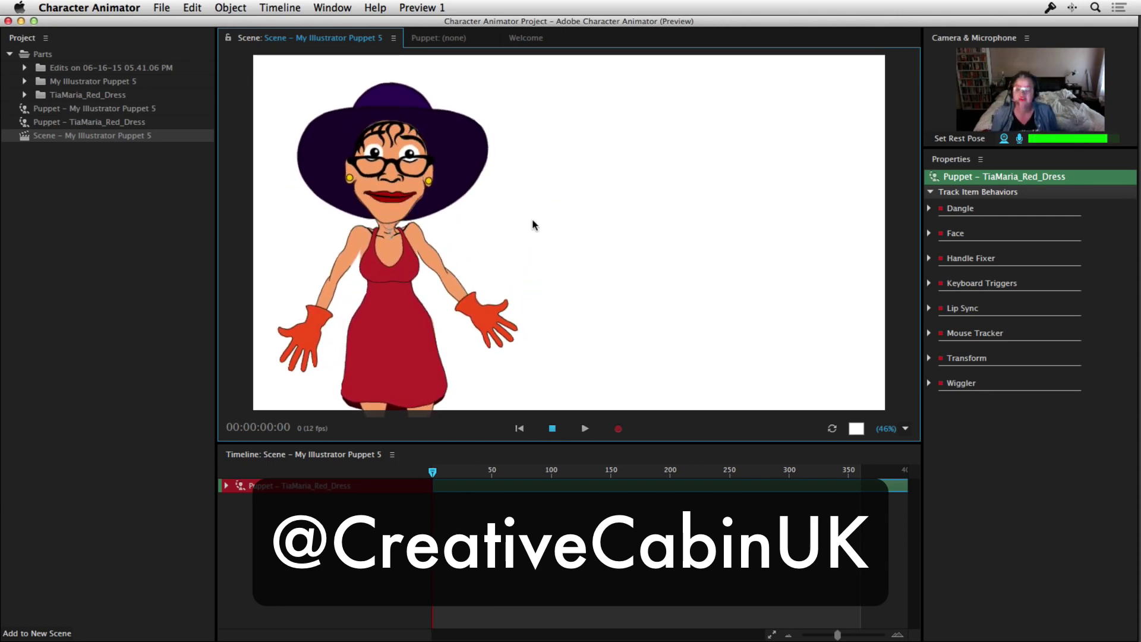